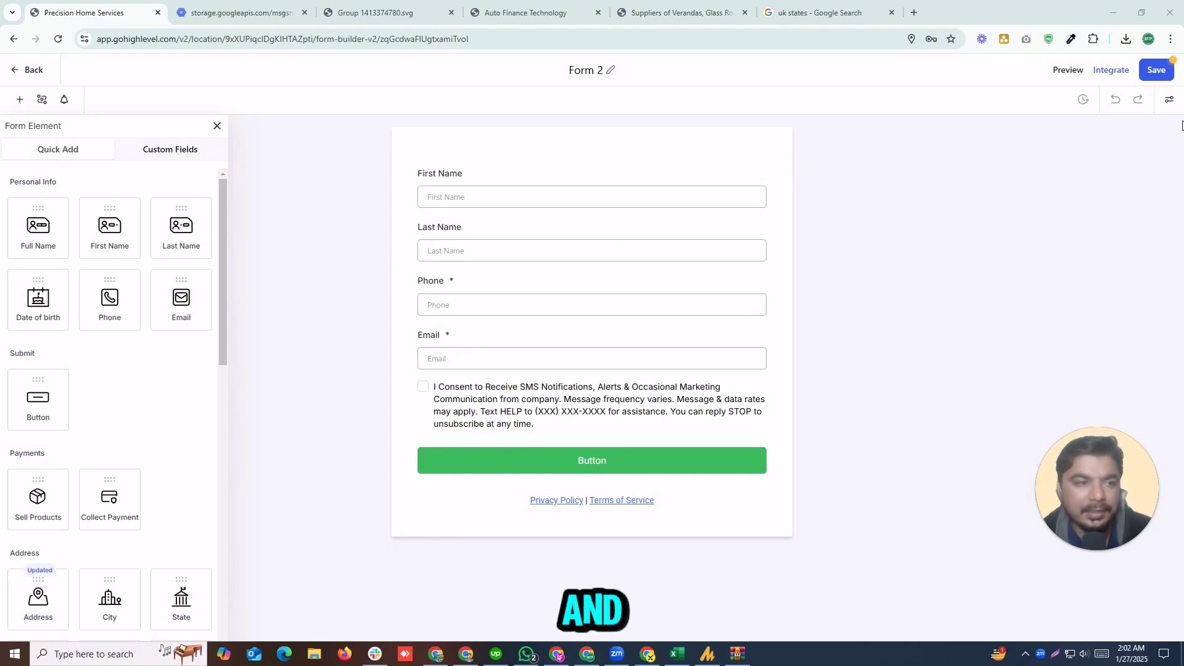
Look through the form's theme templates and its submission, Facebook Pixel and form setting options
left_click(1170, 99)
left_click(1069, 150)
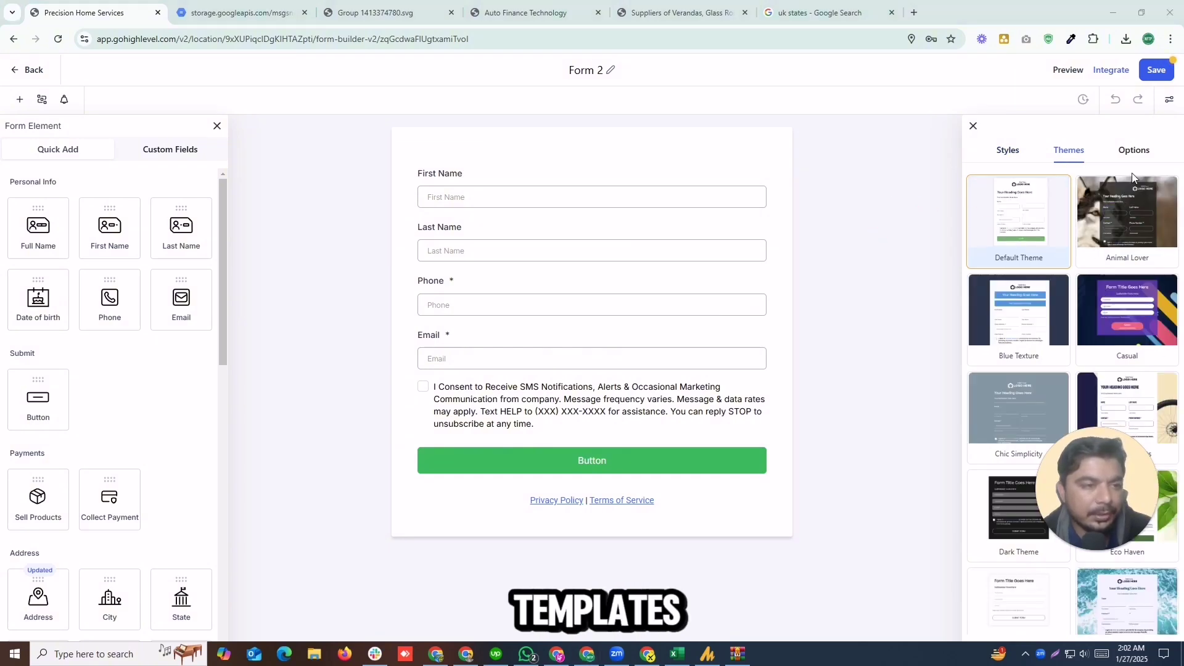
left_click(1137, 155)
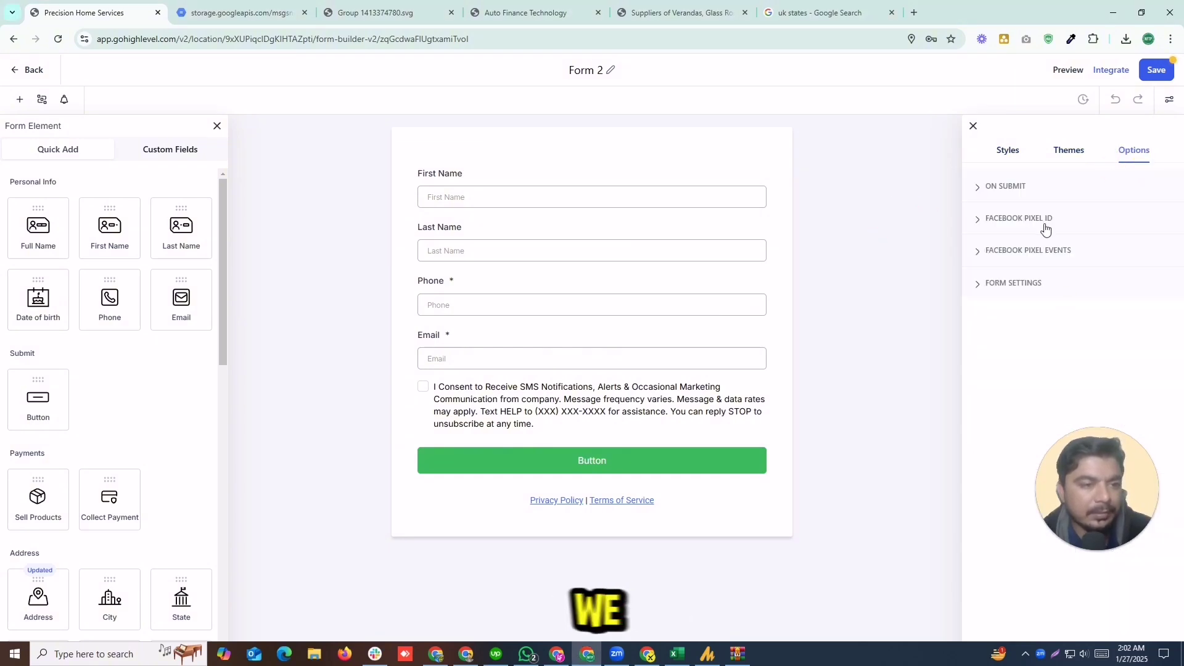
left_click(1061, 154)
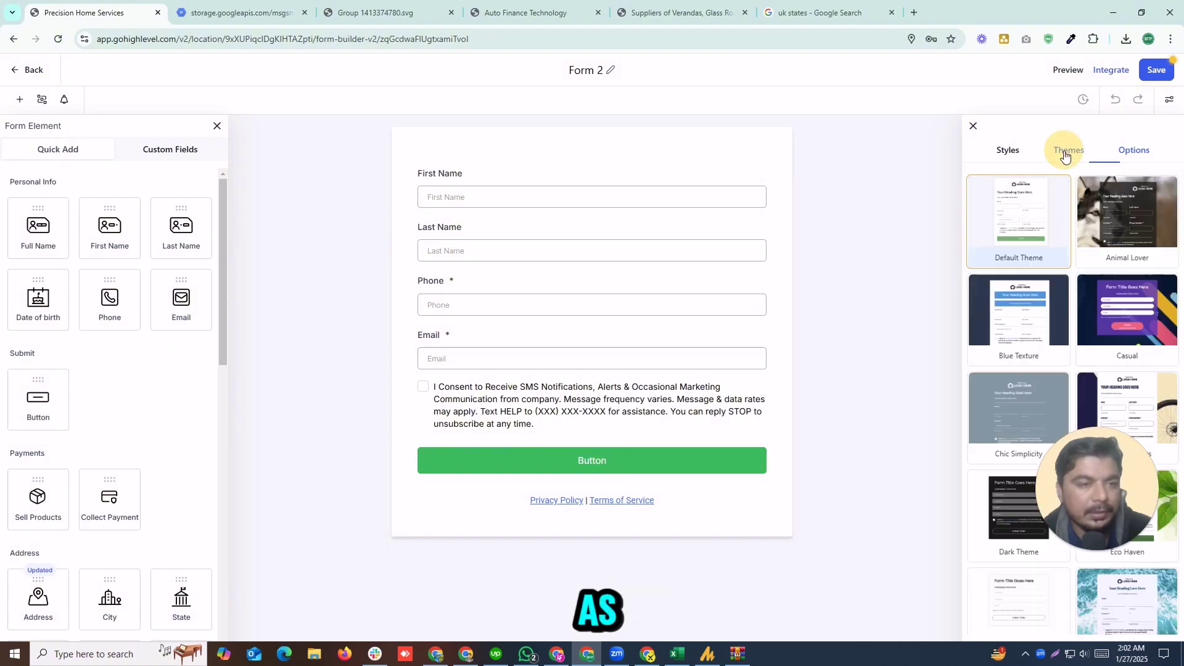
Try the Two Column and Single Line form layouts and return the form to Single Column
left_click(1006, 153)
left_click(1054, 259)
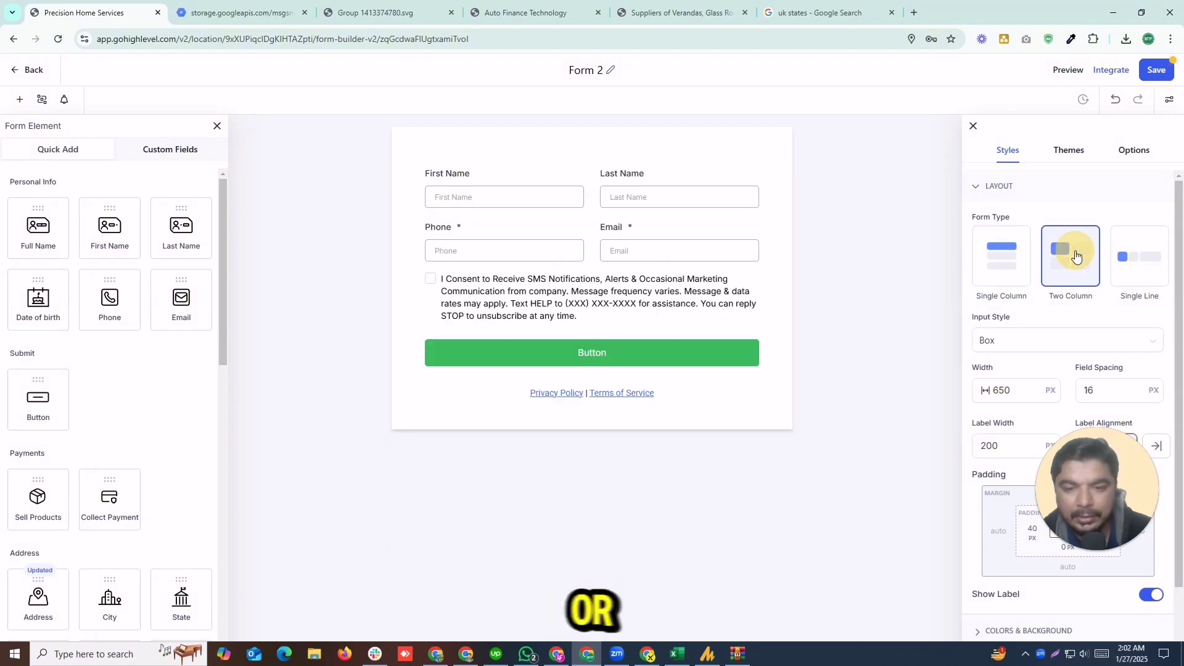
left_click(1127, 258)
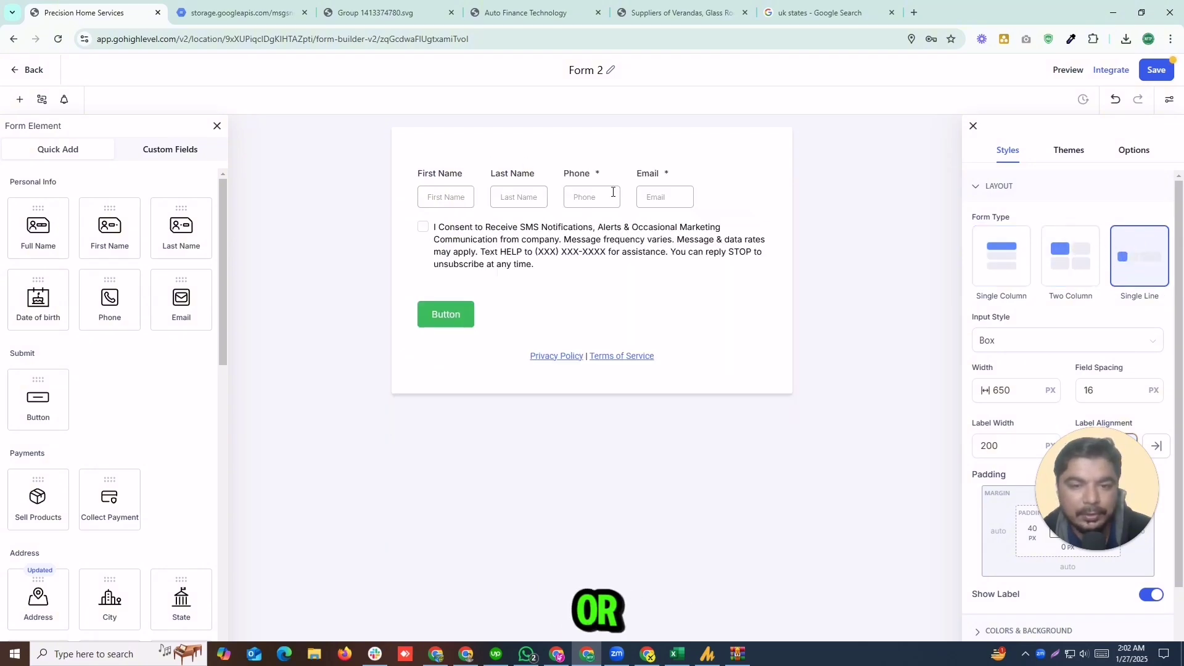
left_click(989, 267)
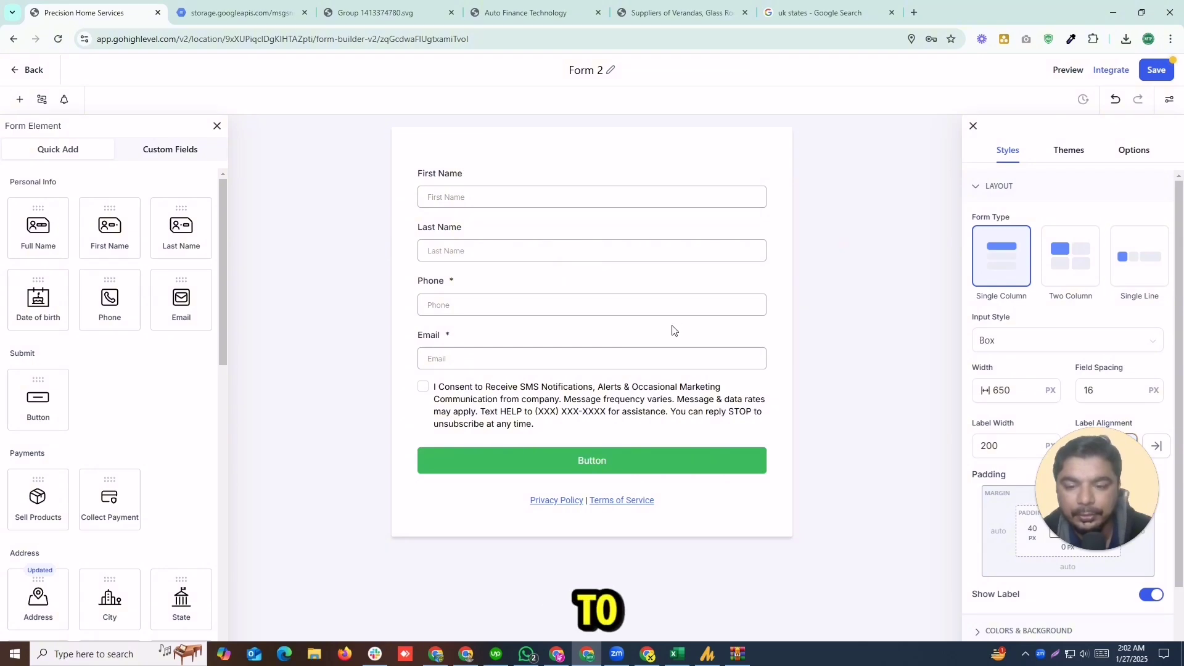
Delete the SMS consent checkbox block above the submit button
left_click(446, 398)
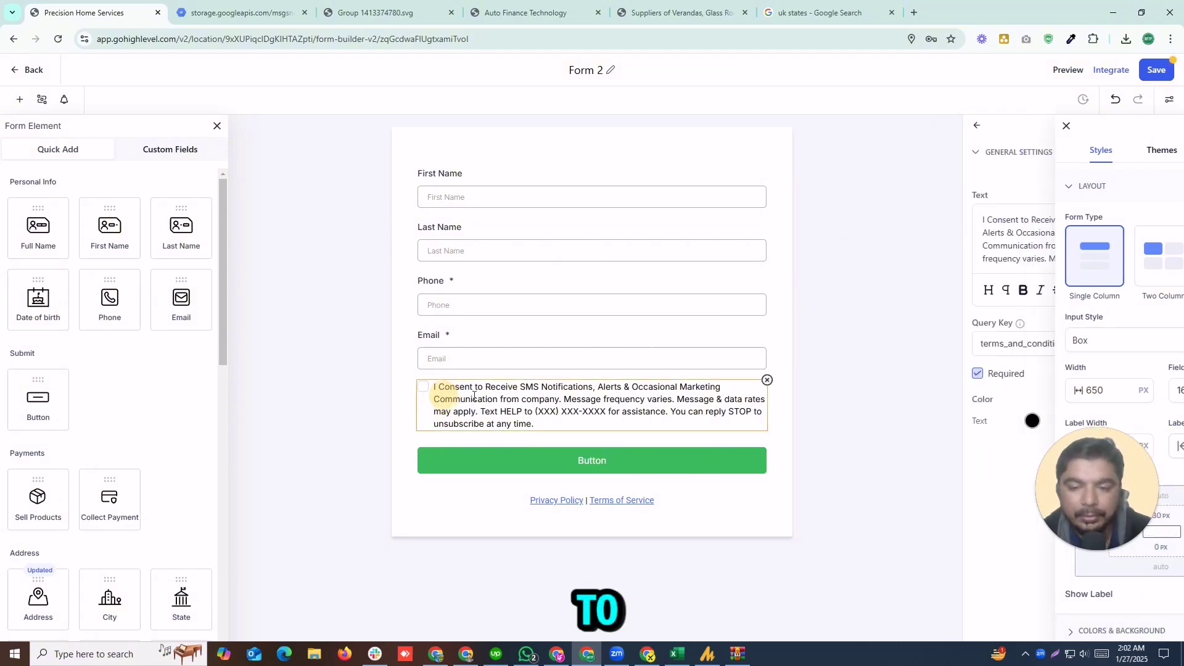
left_click(766, 380)
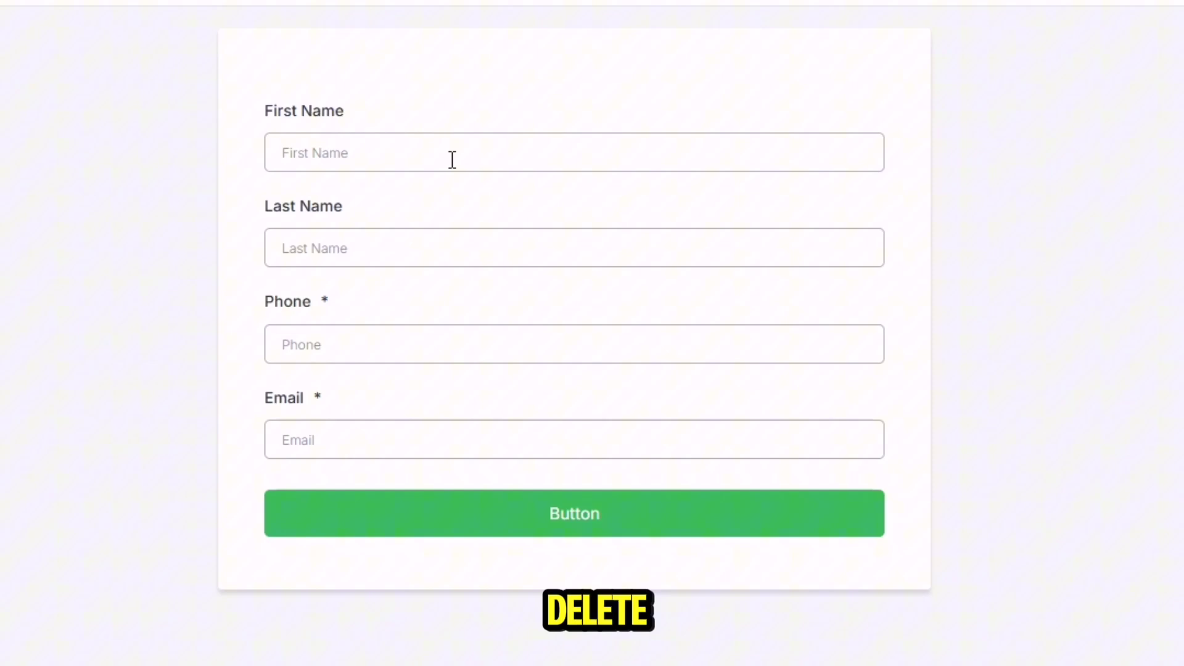
left_click(452, 160)
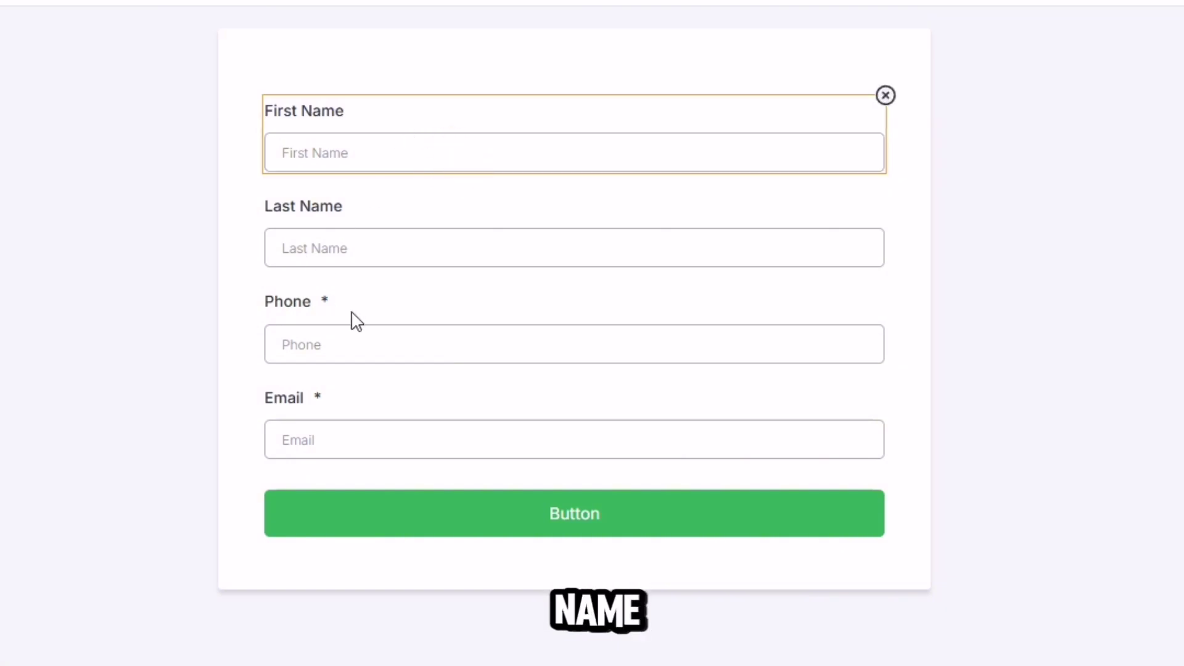
left_click(363, 473)
left_click(365, 437)
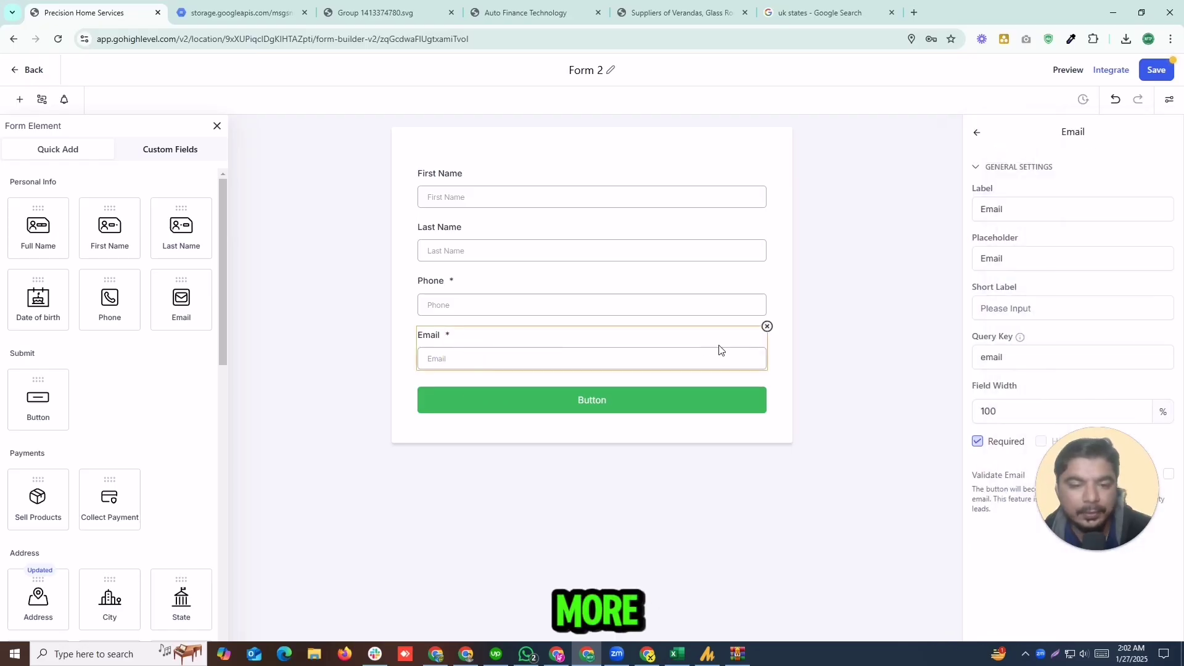
right_click(706, 348)
key("Escape")
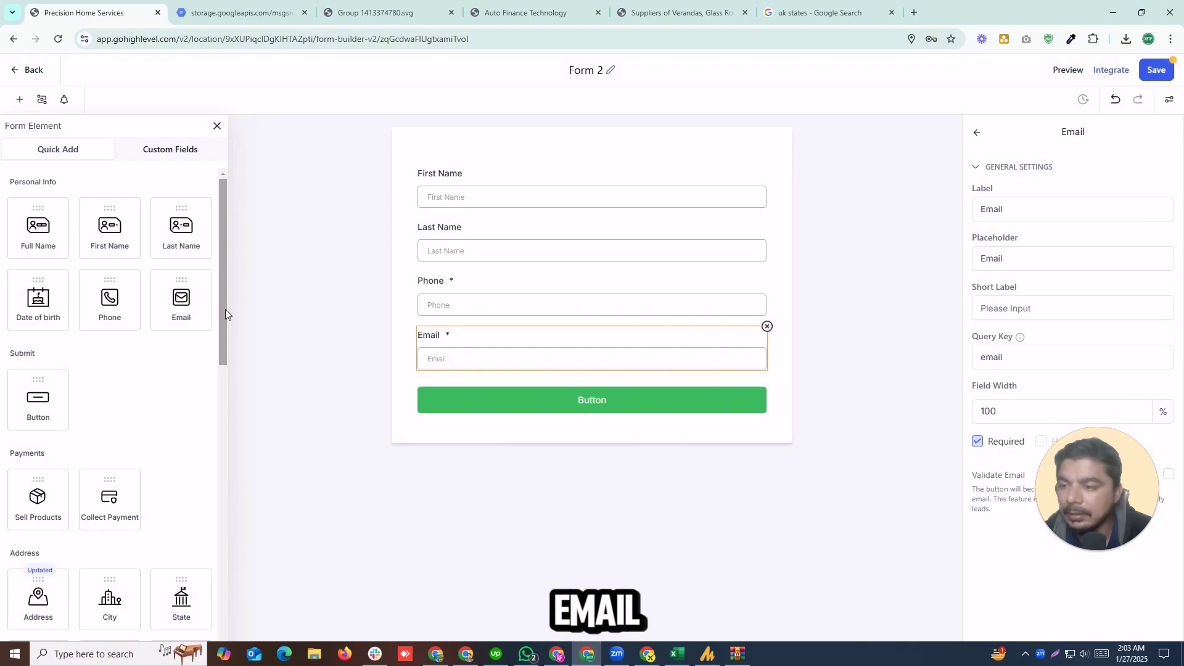
Add an Address element to the form between the Email field and the submit button
left_click_drag(225, 309, 230, 427)
left_click_drag(40, 314, 513, 383)
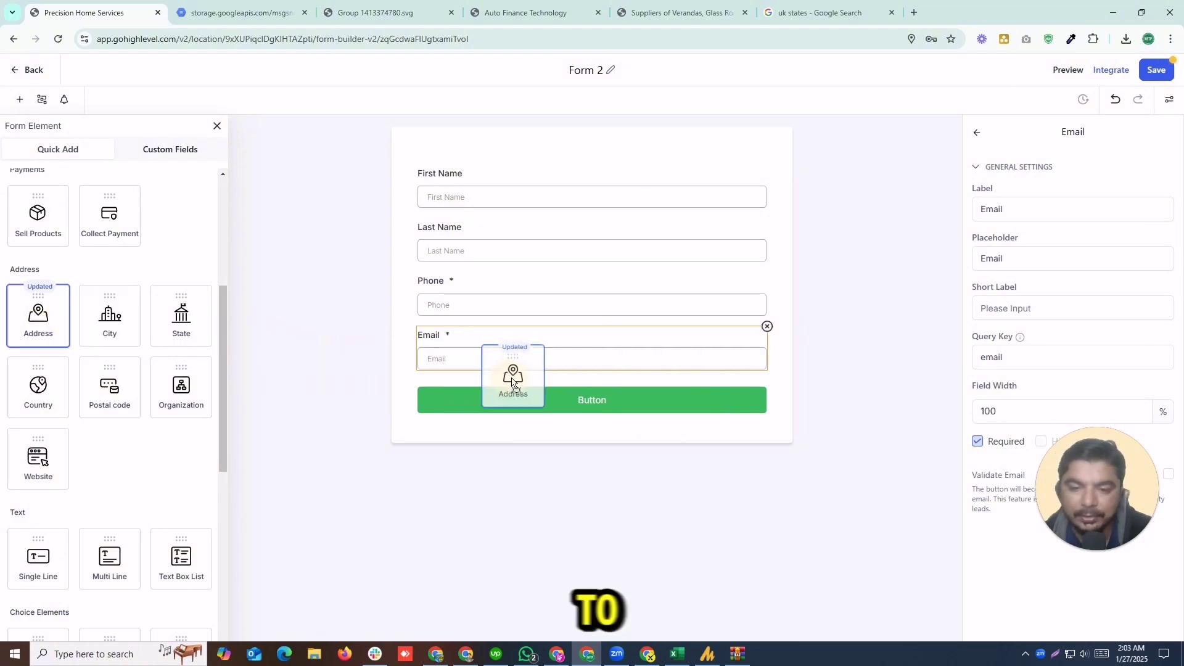
left_click(747, 430)
left_click_drag(51, 309, 558, 432)
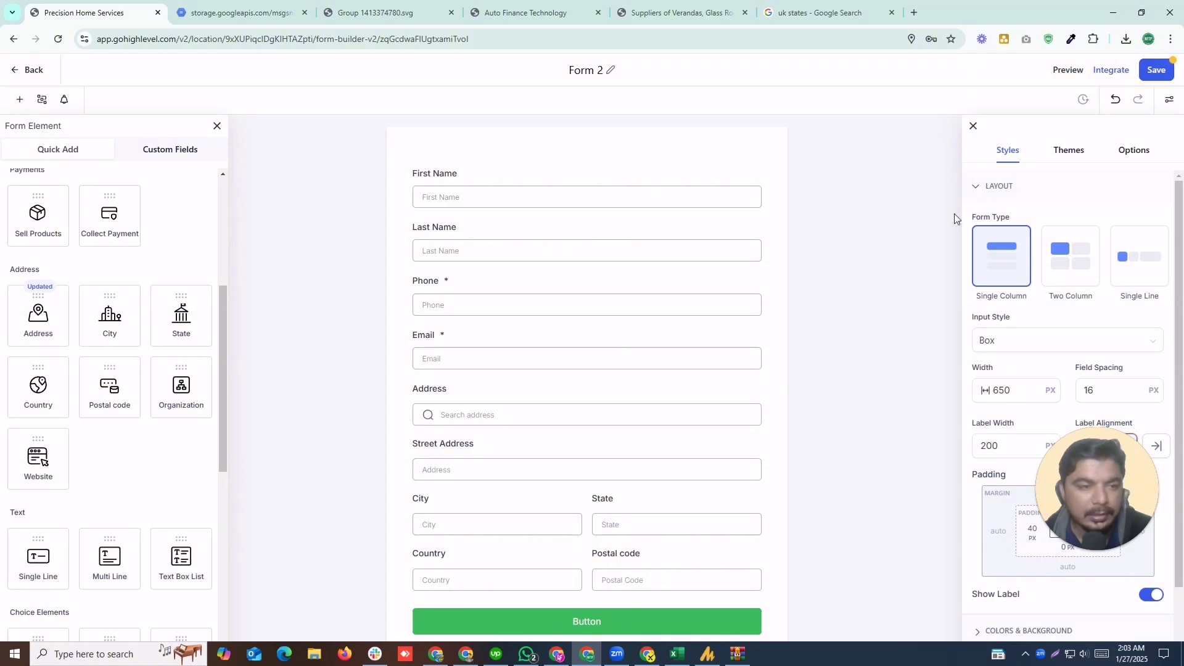
scroll(1149, 272, "down", 2)
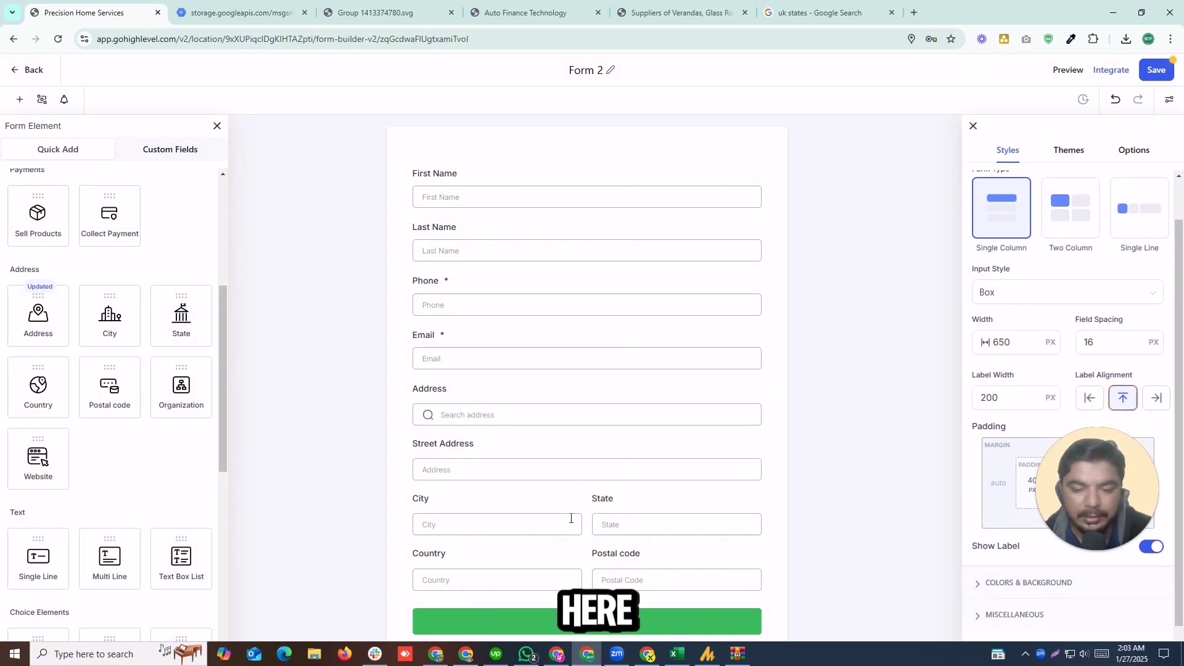
scroll(614, 460, "down", 1)
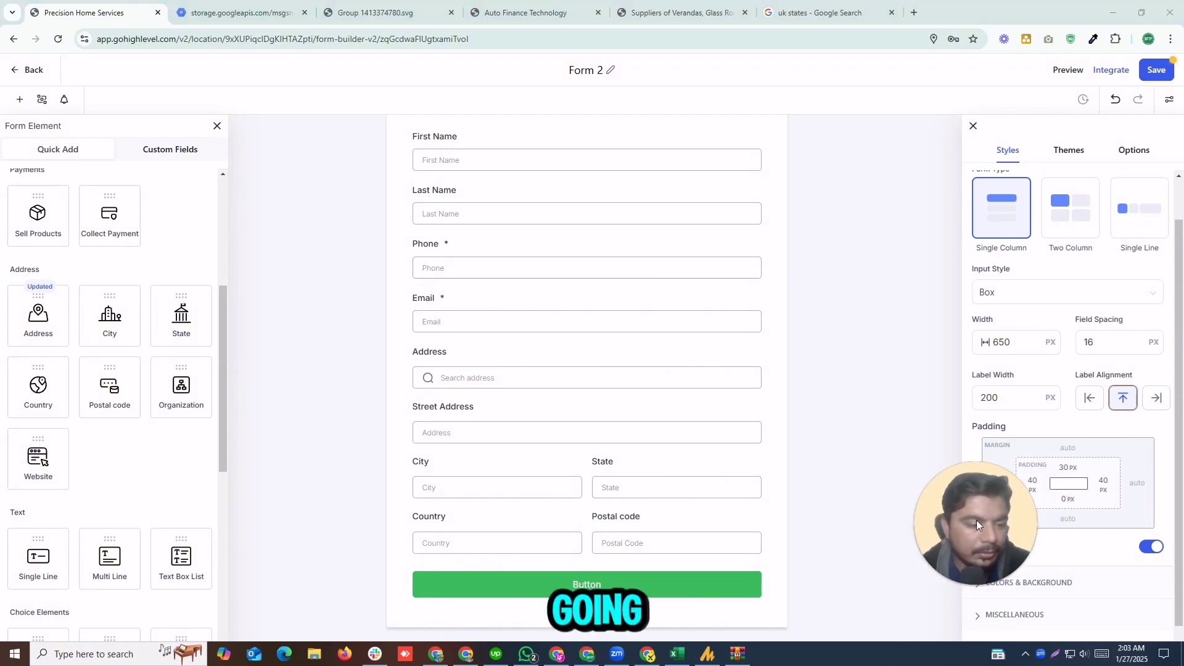
Exclude Postal code, State, Country and City from the address element, keeping only Street Address
left_click(641, 477)
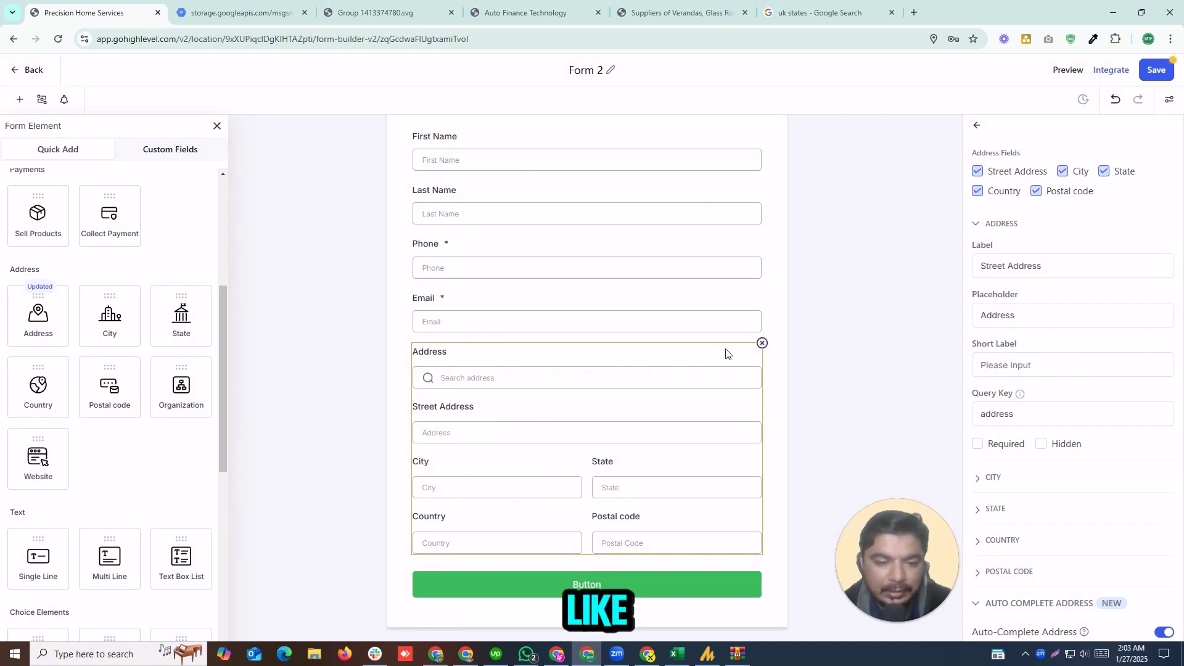
left_click(1010, 316)
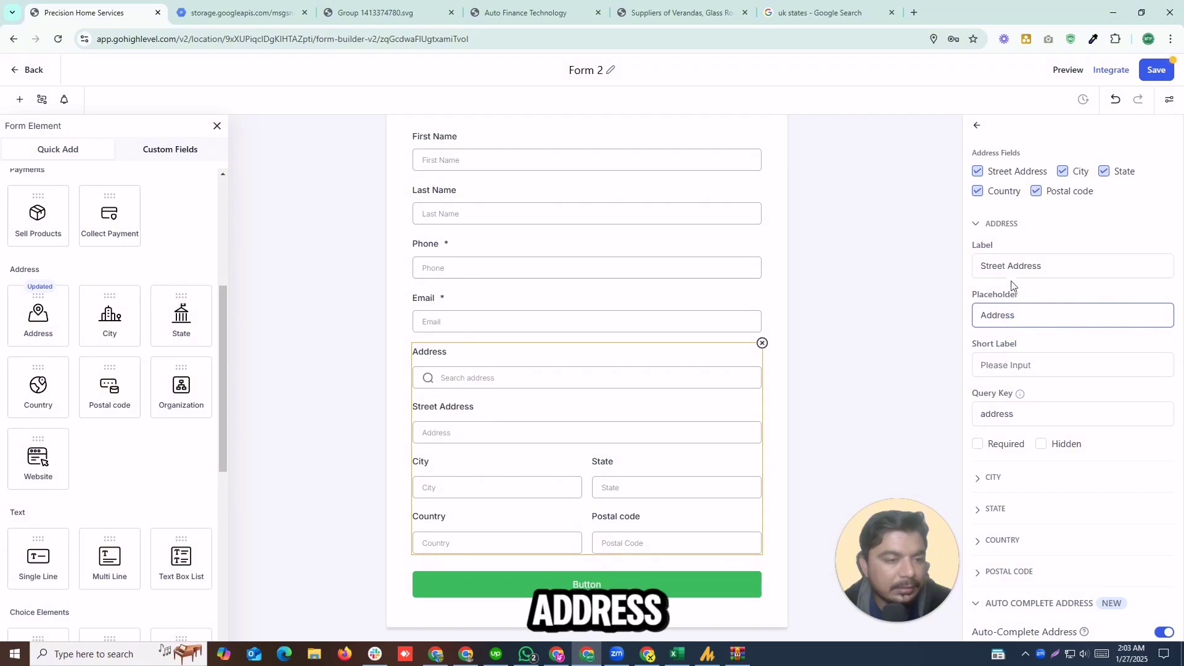
left_click(1036, 191)
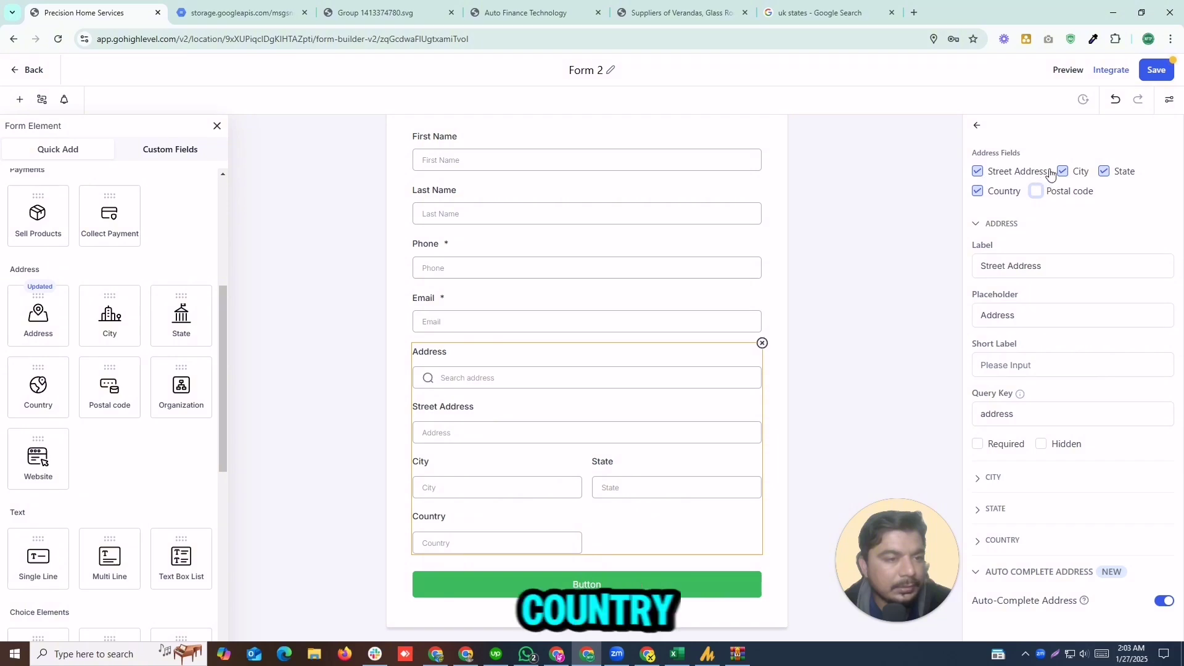
left_click(1105, 171)
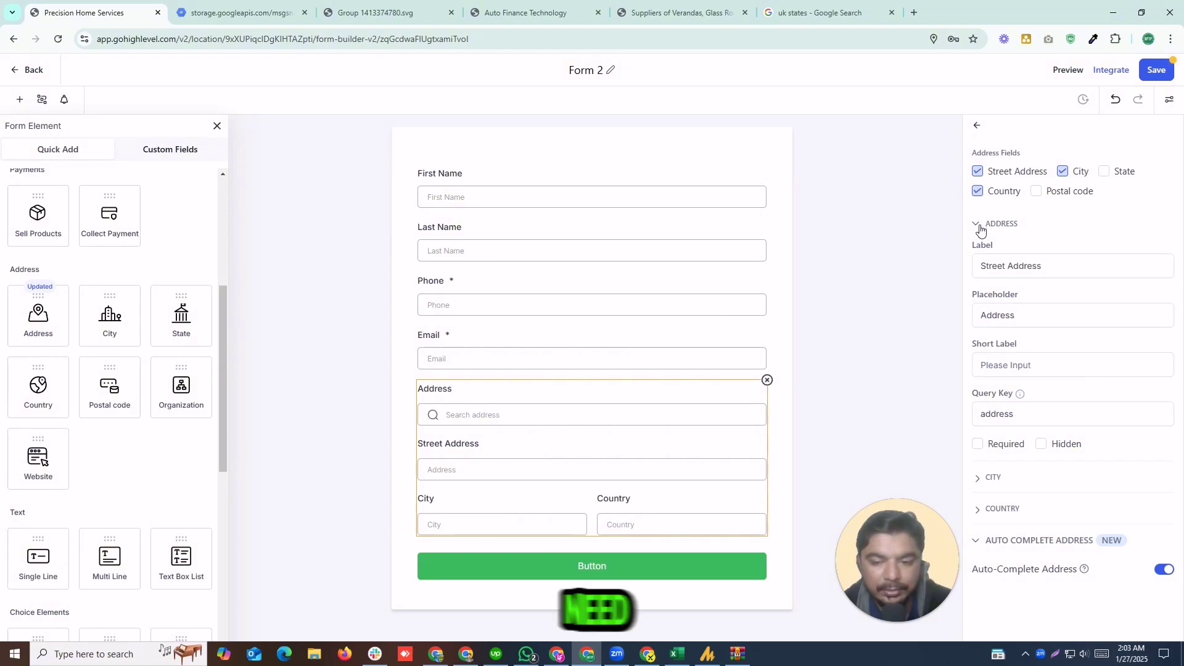
left_click(979, 193)
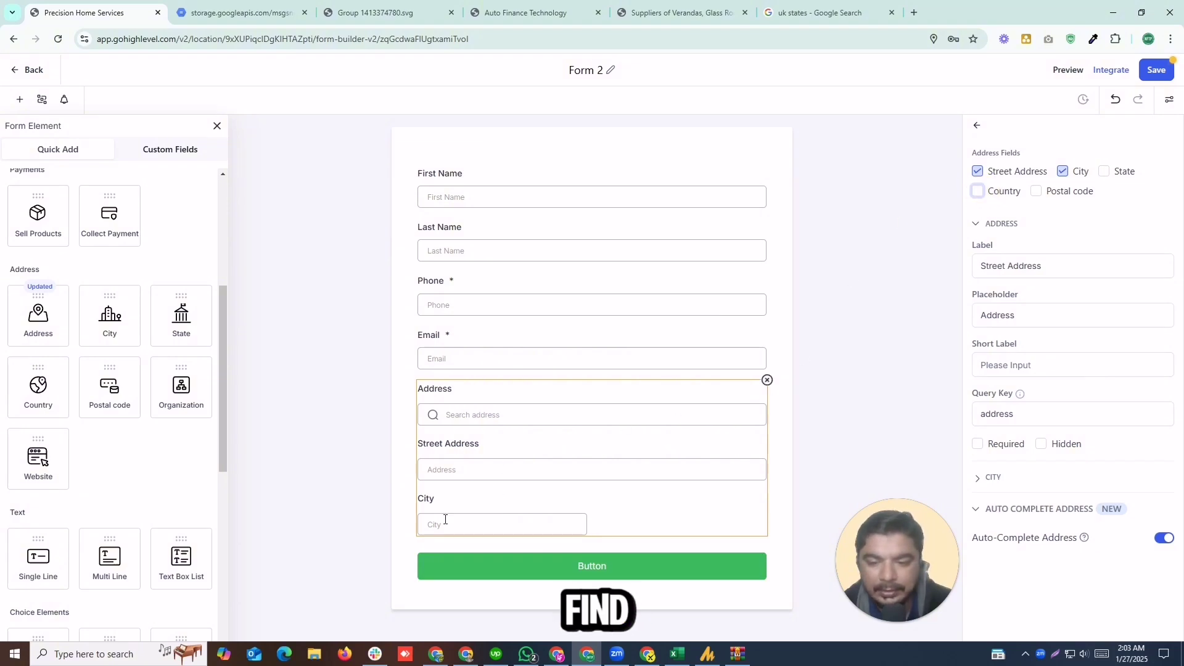
left_click(1073, 177)
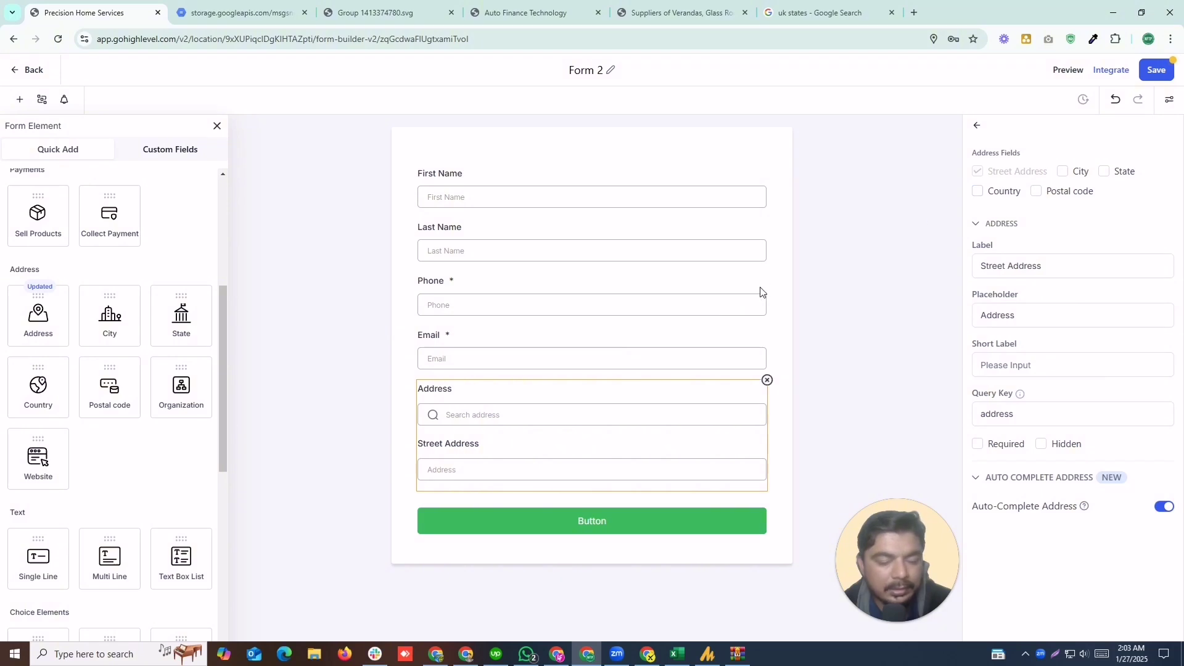
Delete the whole Address element from the form
left_click(798, 373)
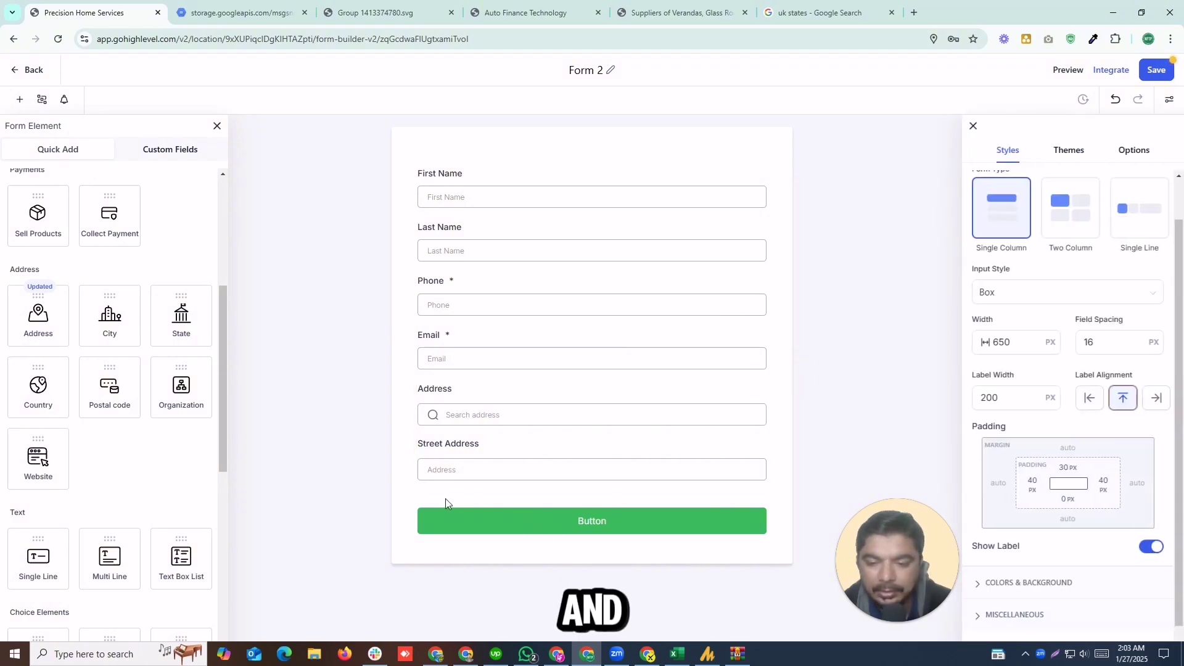
left_click(497, 444)
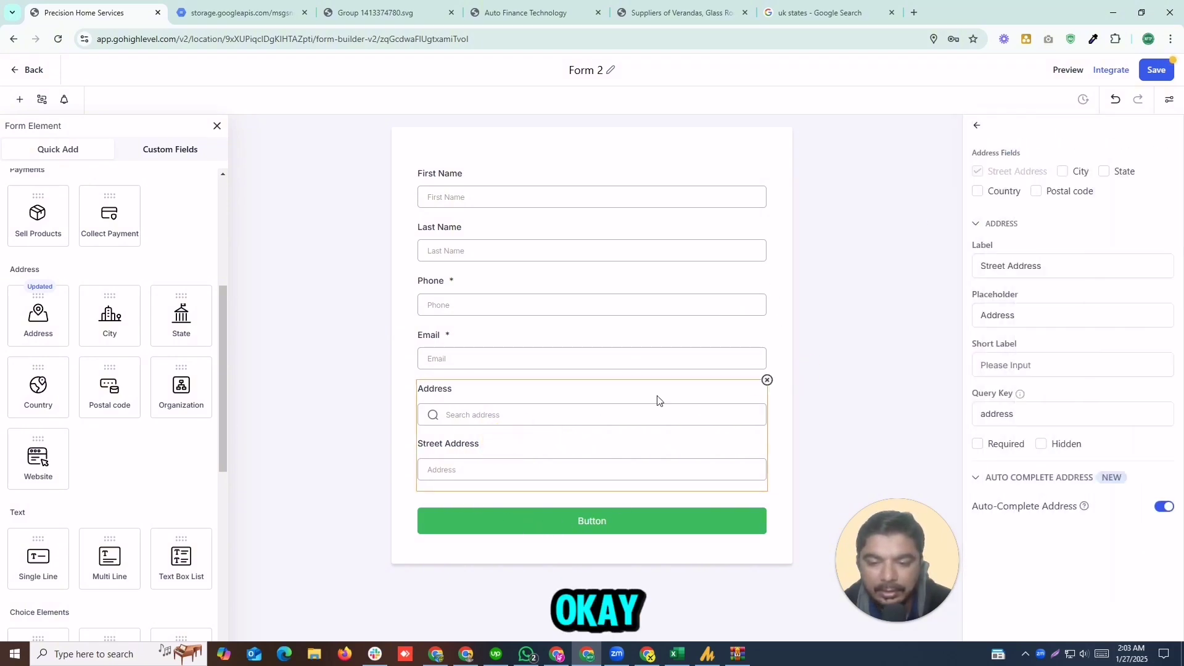
left_click(768, 381)
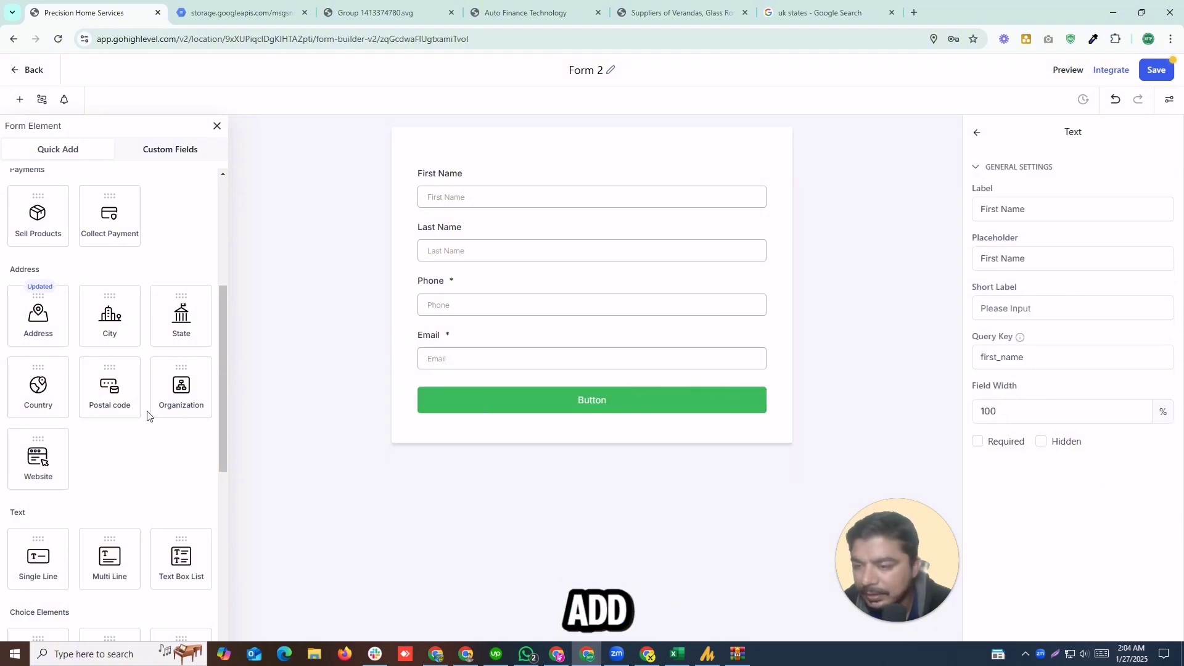
Add a Full Name field to the form between the Email field and the submit button
scroll(131, 399, "up", 5)
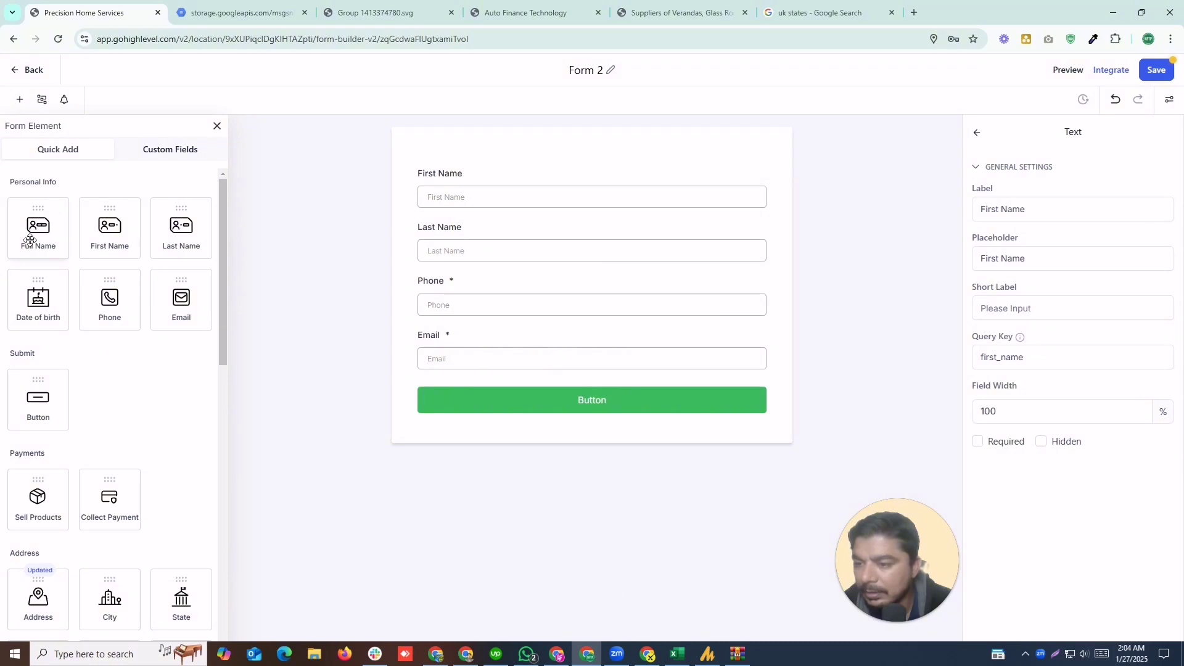
left_click_drag(31, 234, 495, 399)
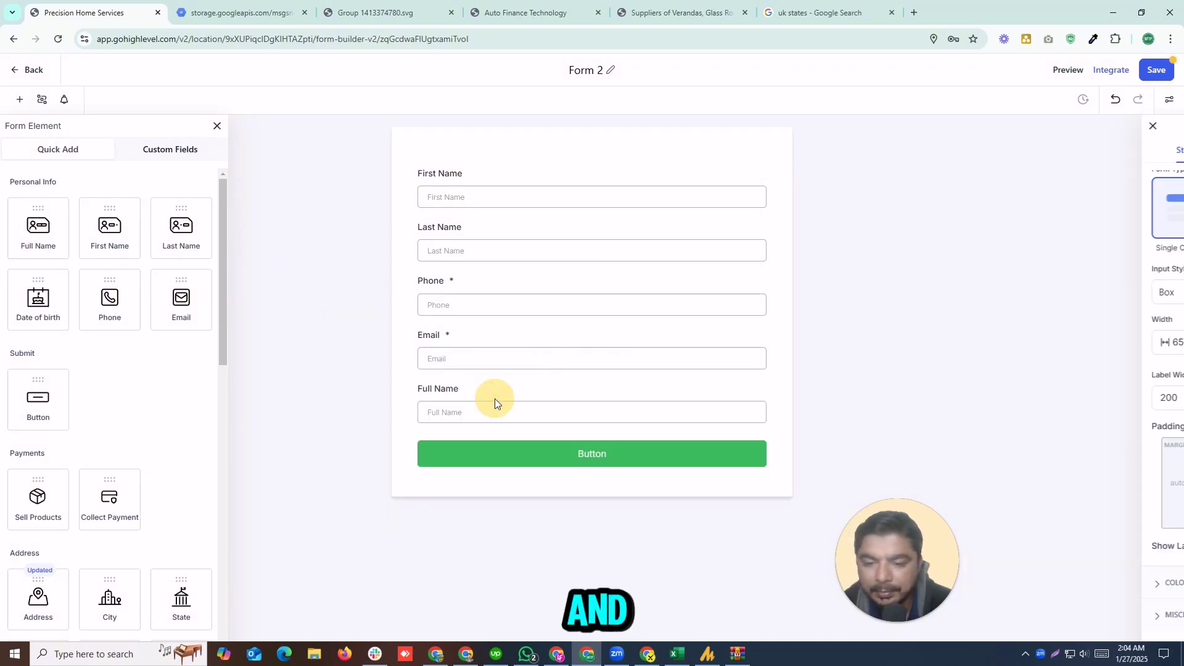
Set both the label and the placeholder of the added Full Name field to "Address"
left_click(521, 401)
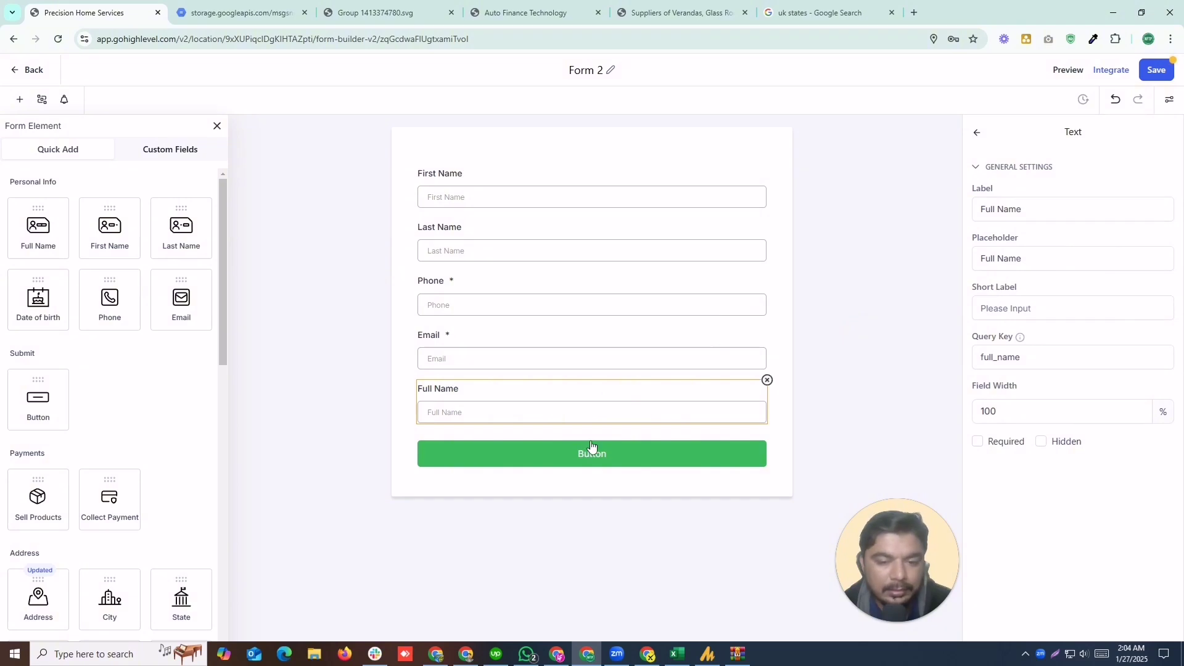
left_click_drag(1049, 208, 961, 207)
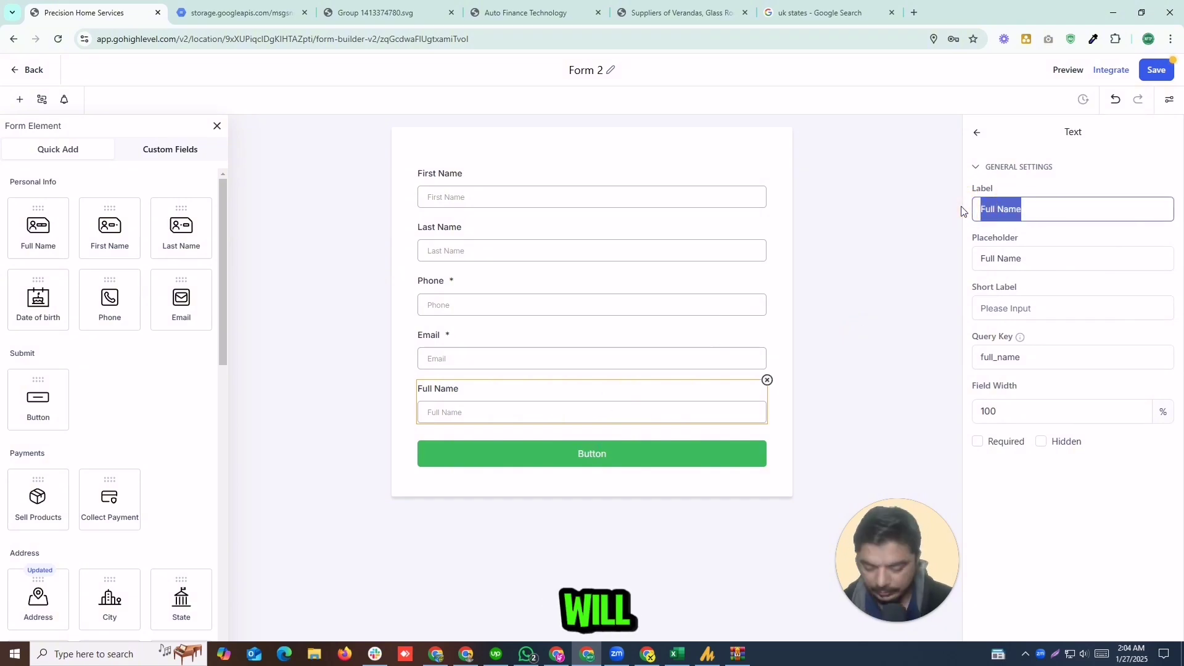
type("Addre")
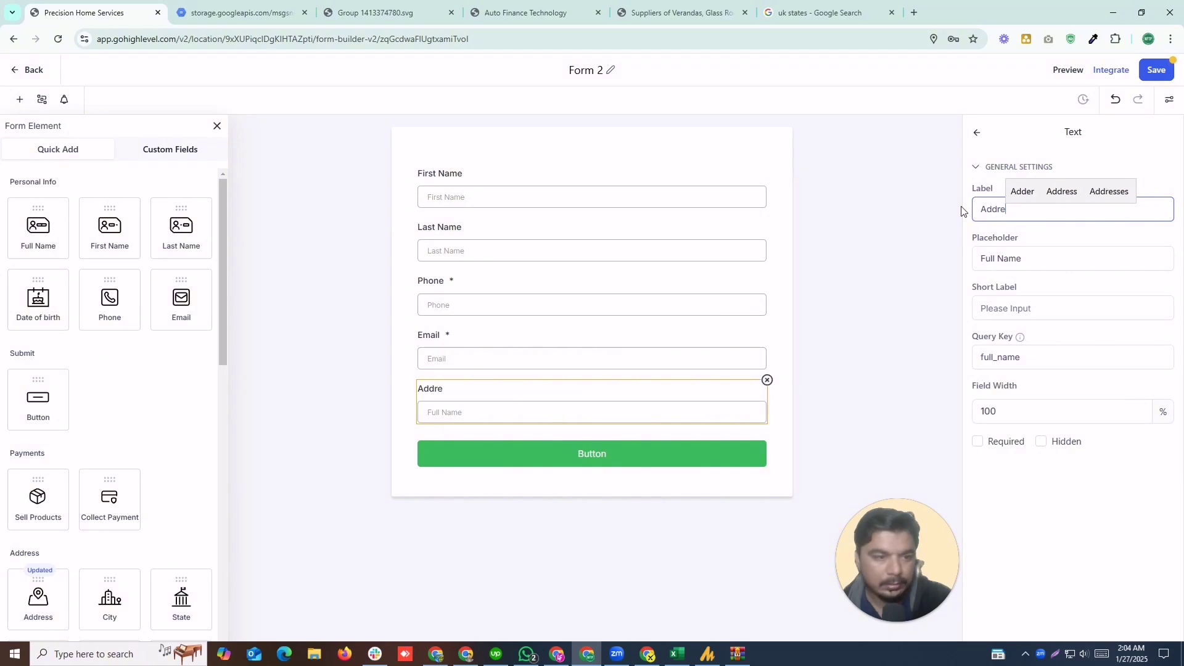
type("ss")
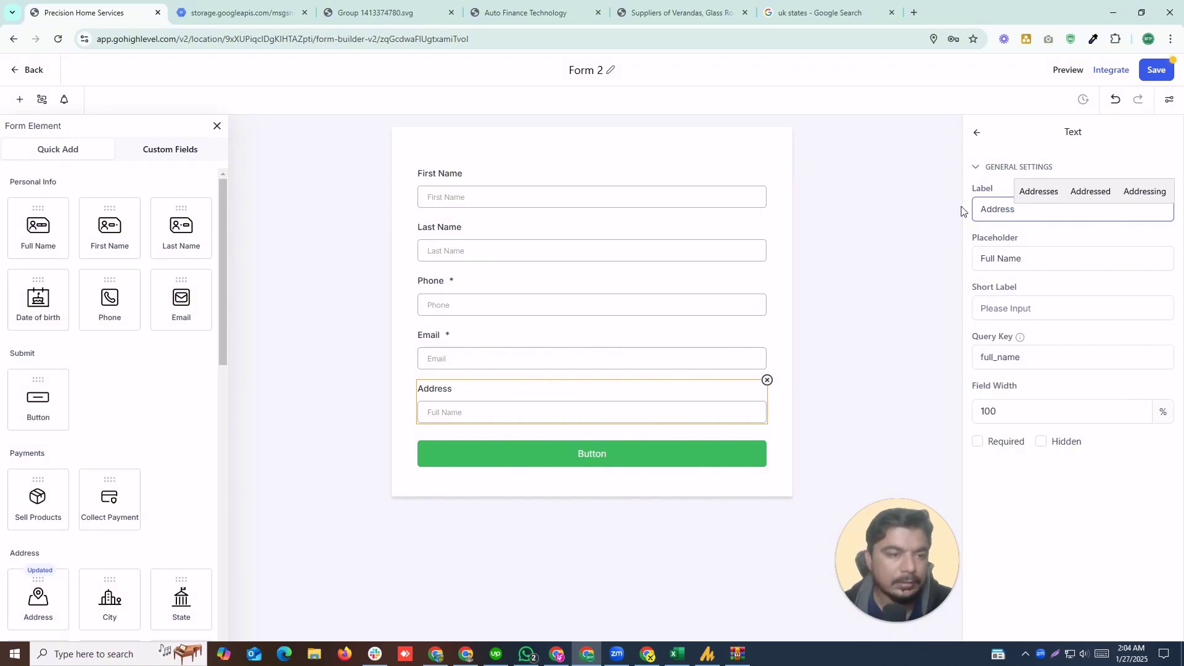
double_click(998, 209)
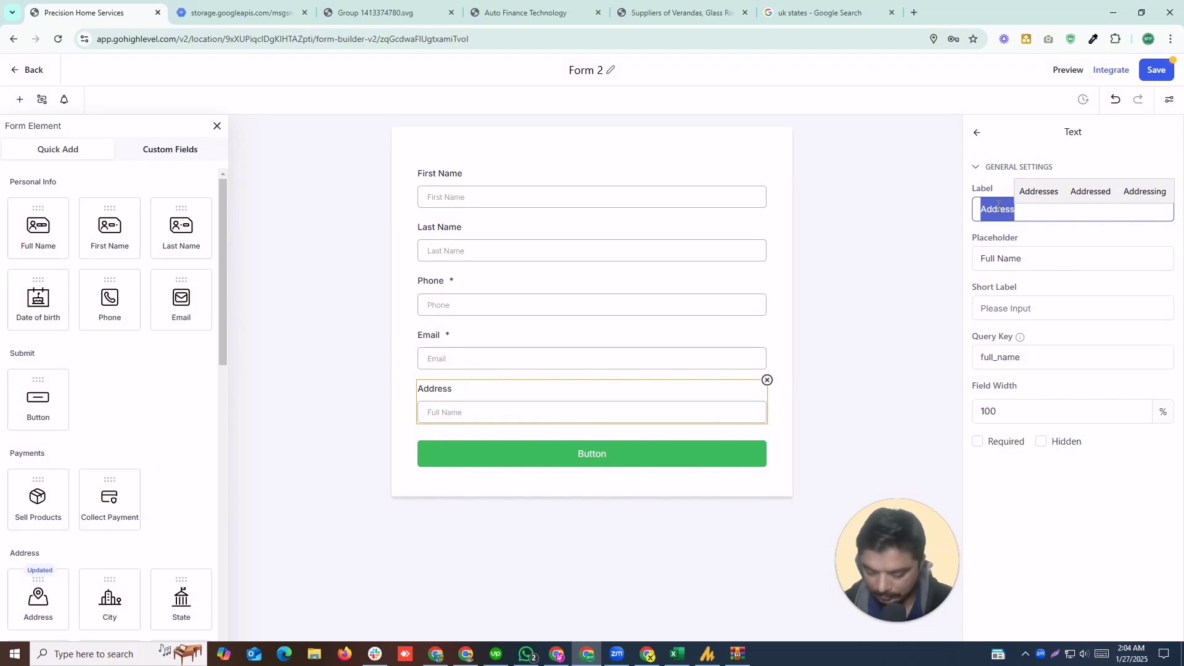
left_click(1012, 256)
double_click(1012, 258)
type("Address")
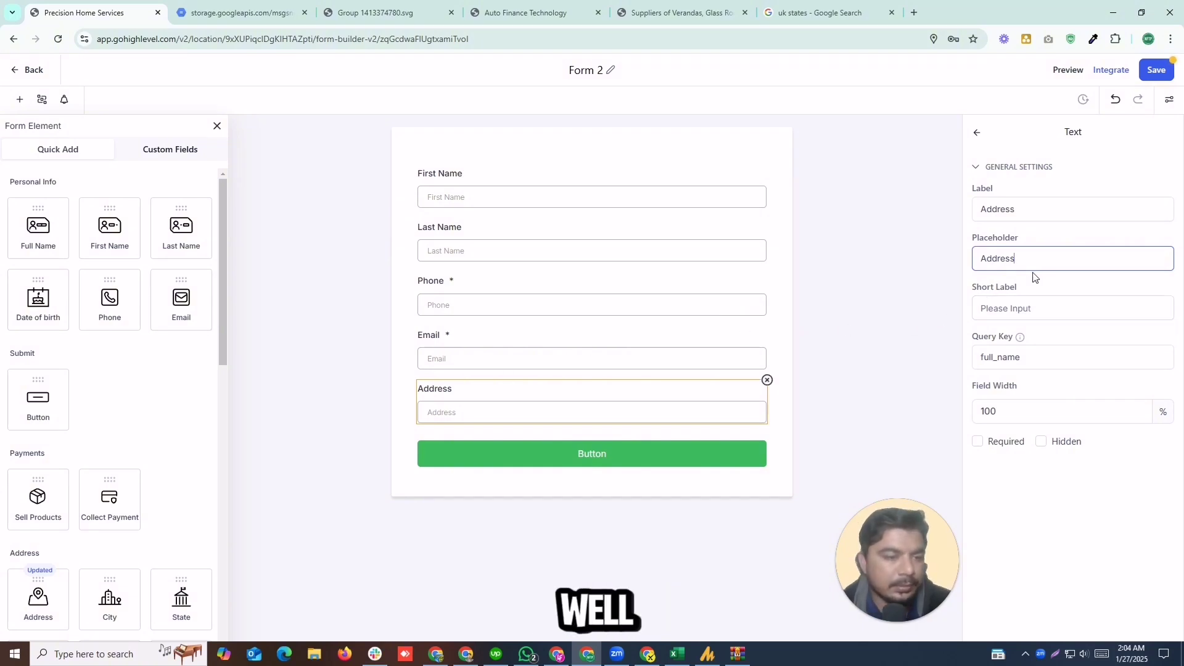
left_click(580, 522)
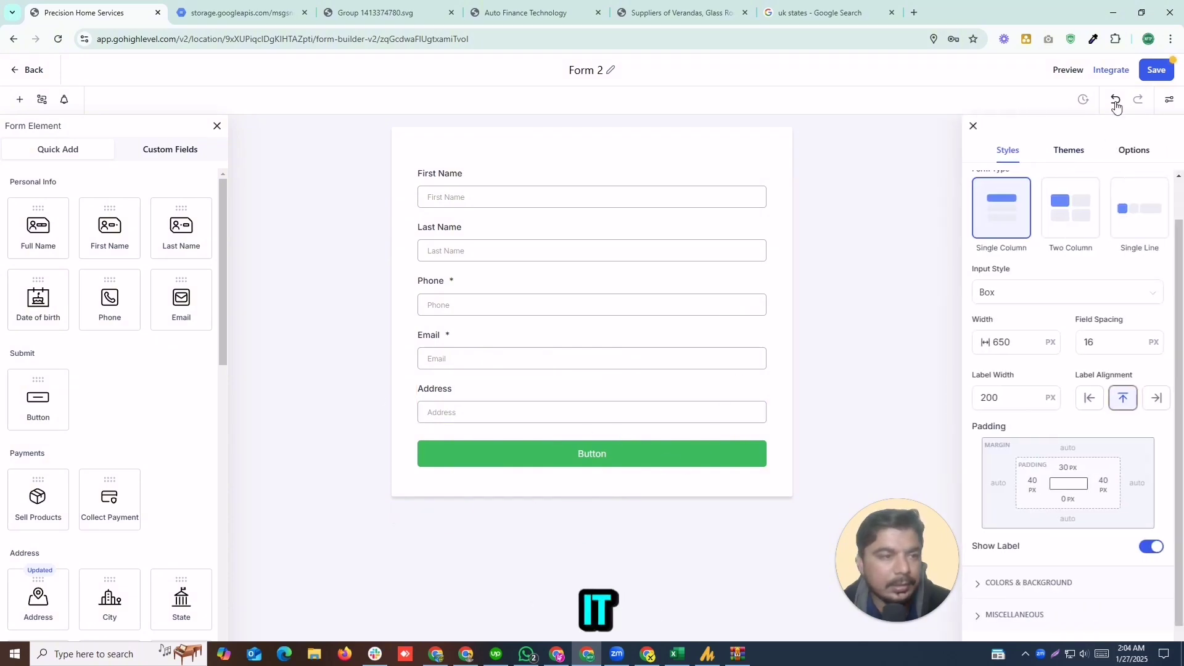
Rename the form to "For calender" and save it
left_click(611, 70)
triple_click(597, 71)
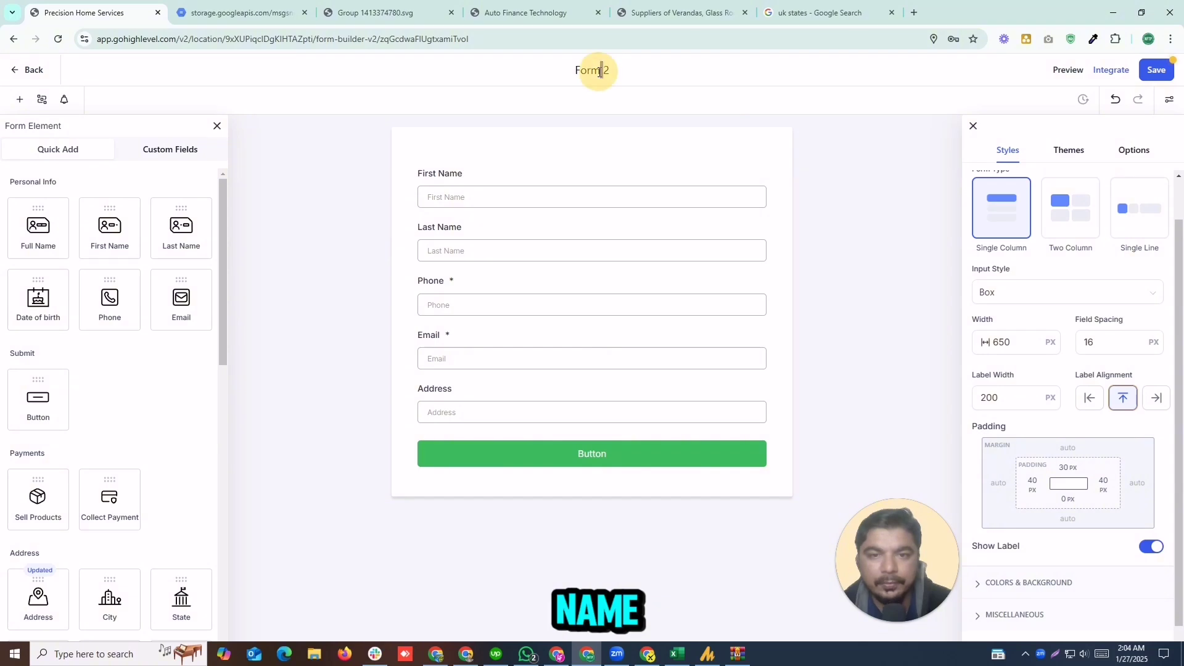
type("For")
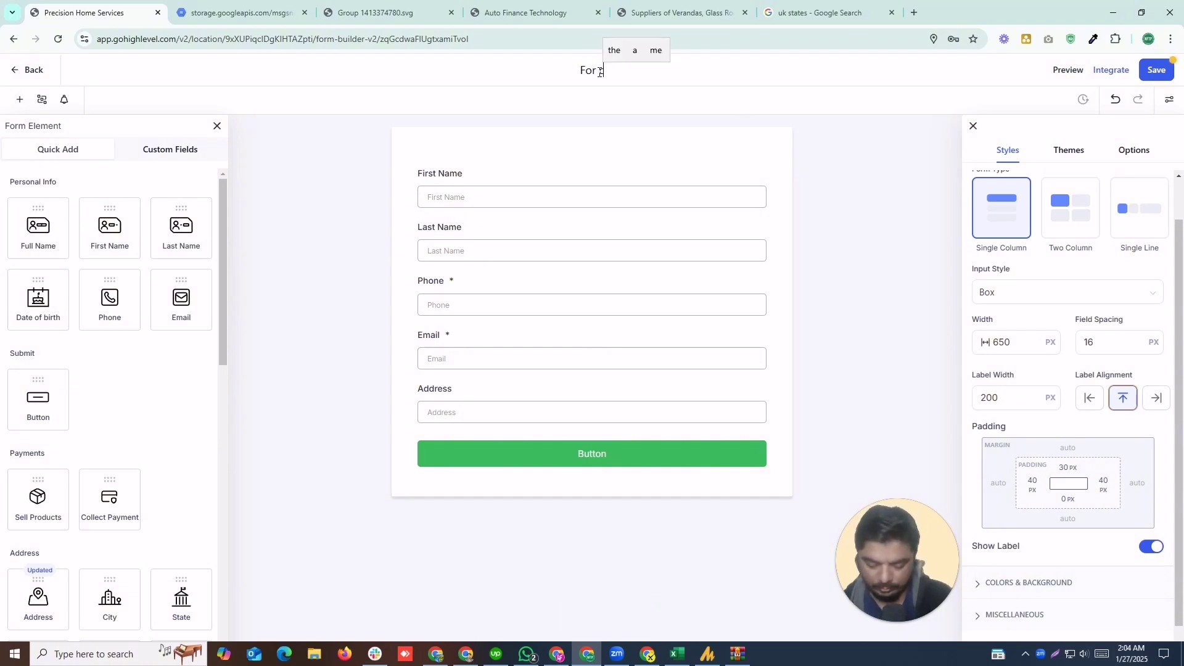
type(" calneder")
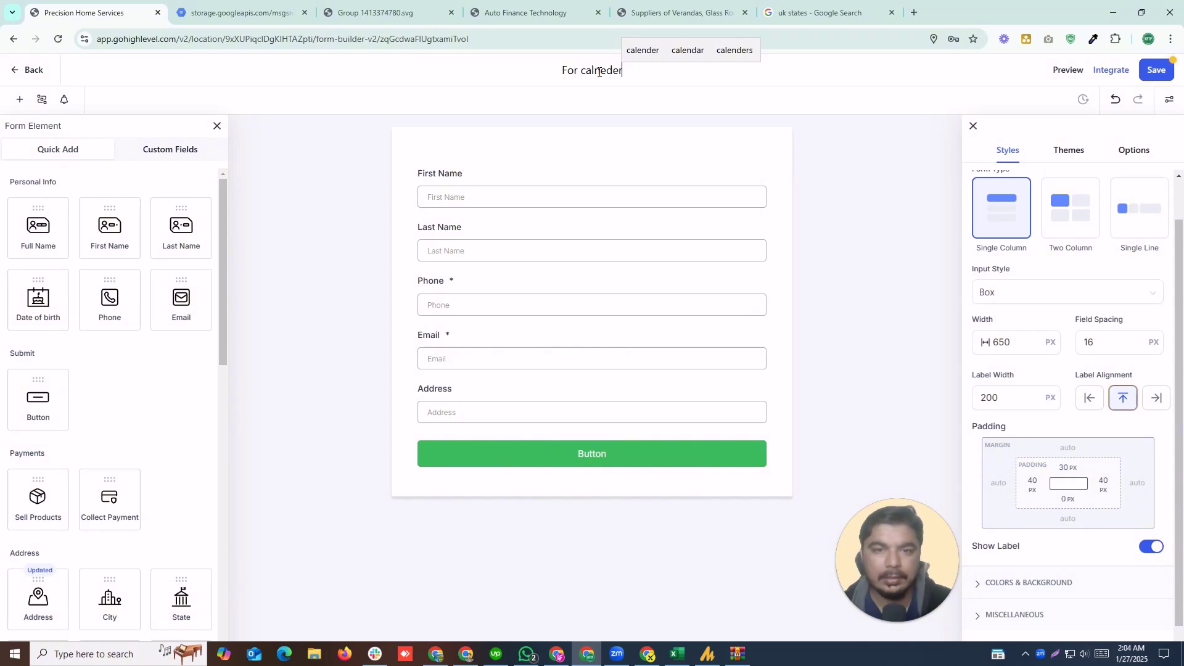
left_click(643, 60)
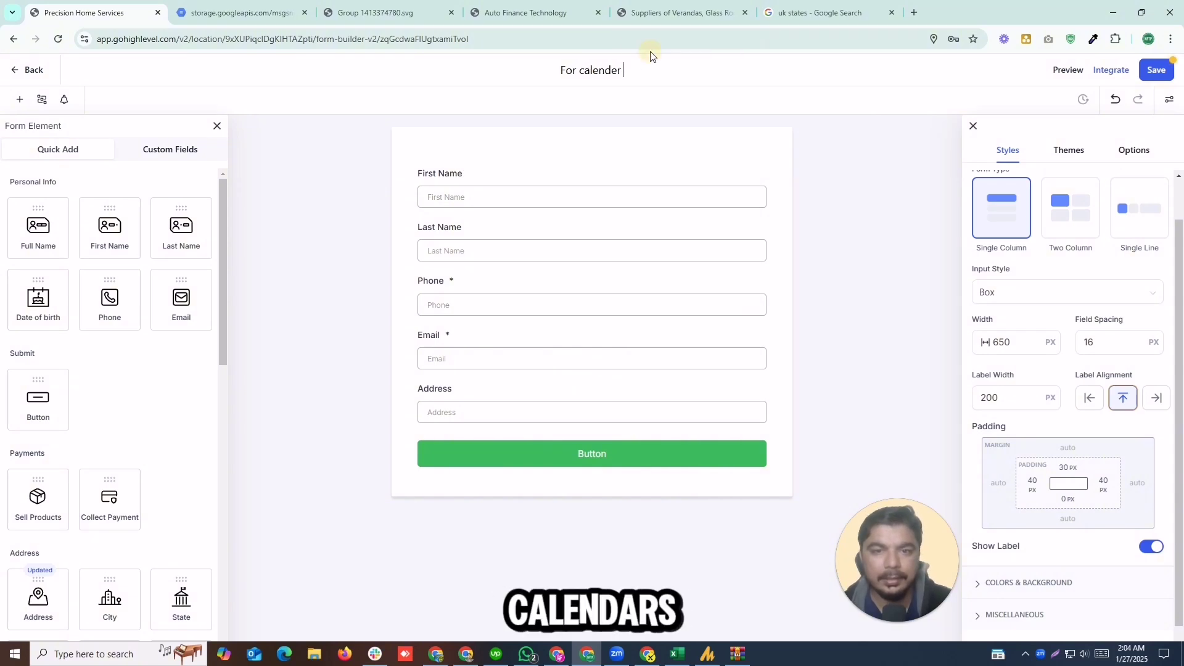
left_click(1144, 70)
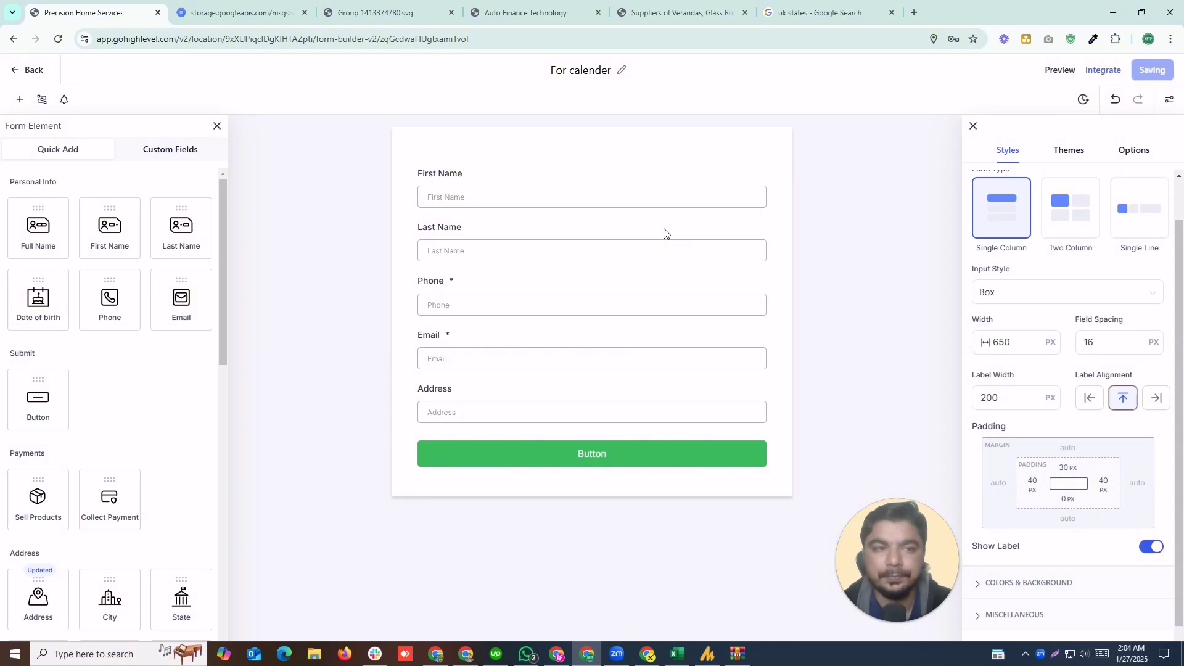
Leave the form builder and open the Schedule an Appointment calendar for editing from the calendar settings
left_click(24, 73)
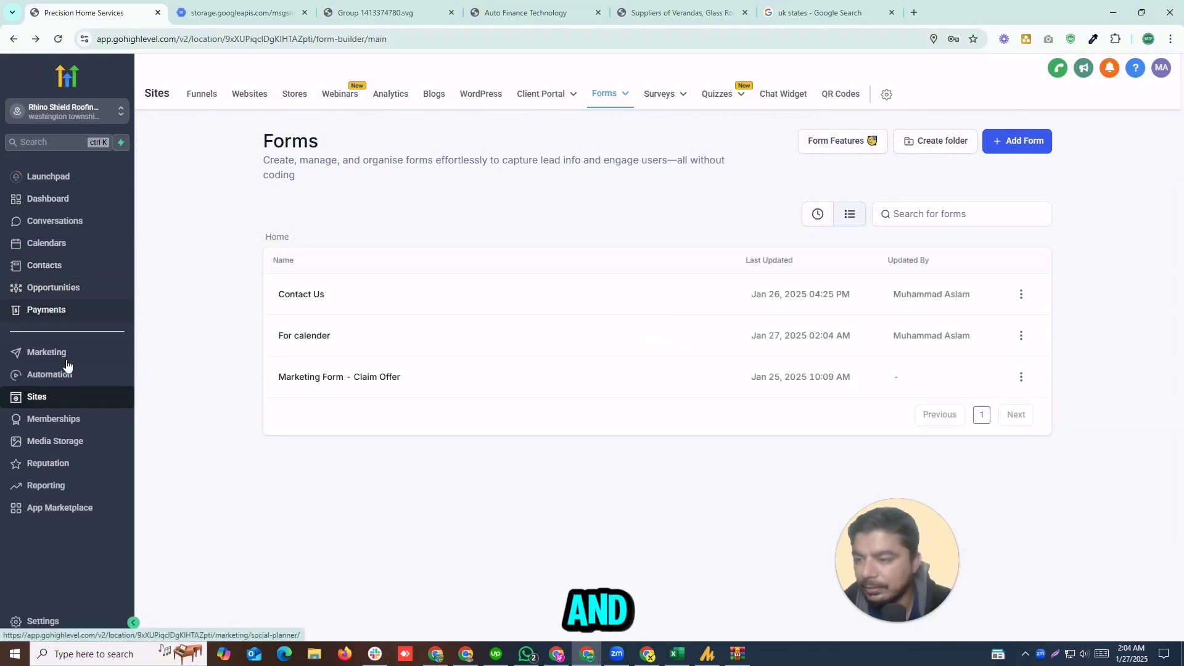
left_click(49, 243)
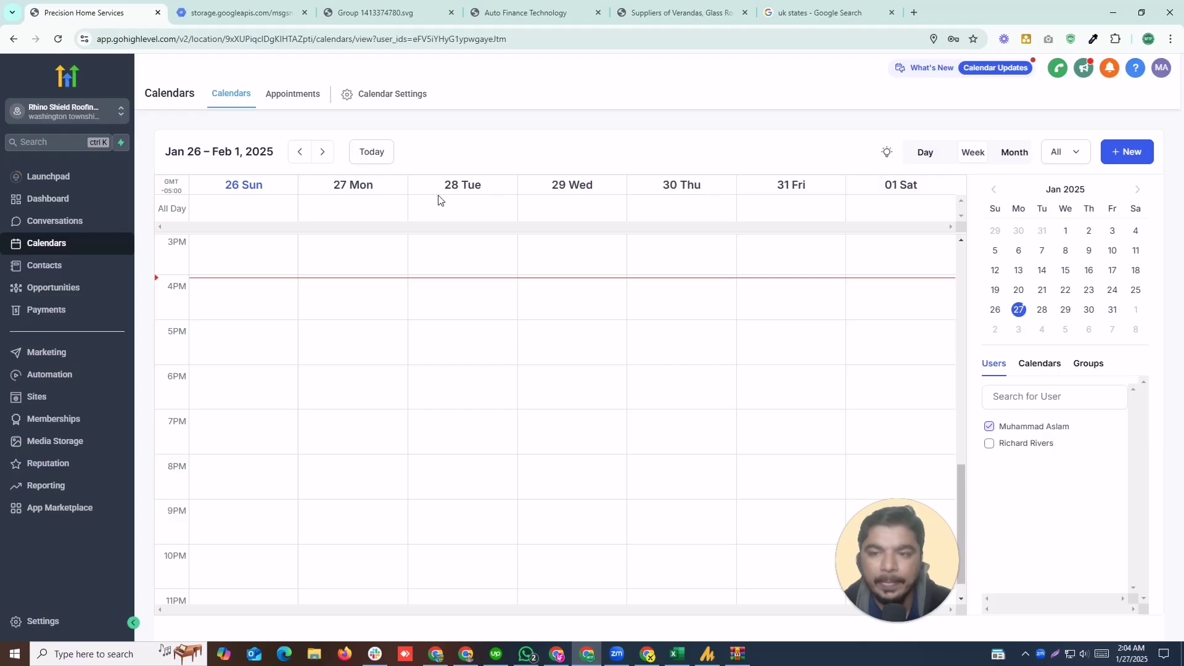
left_click(381, 95)
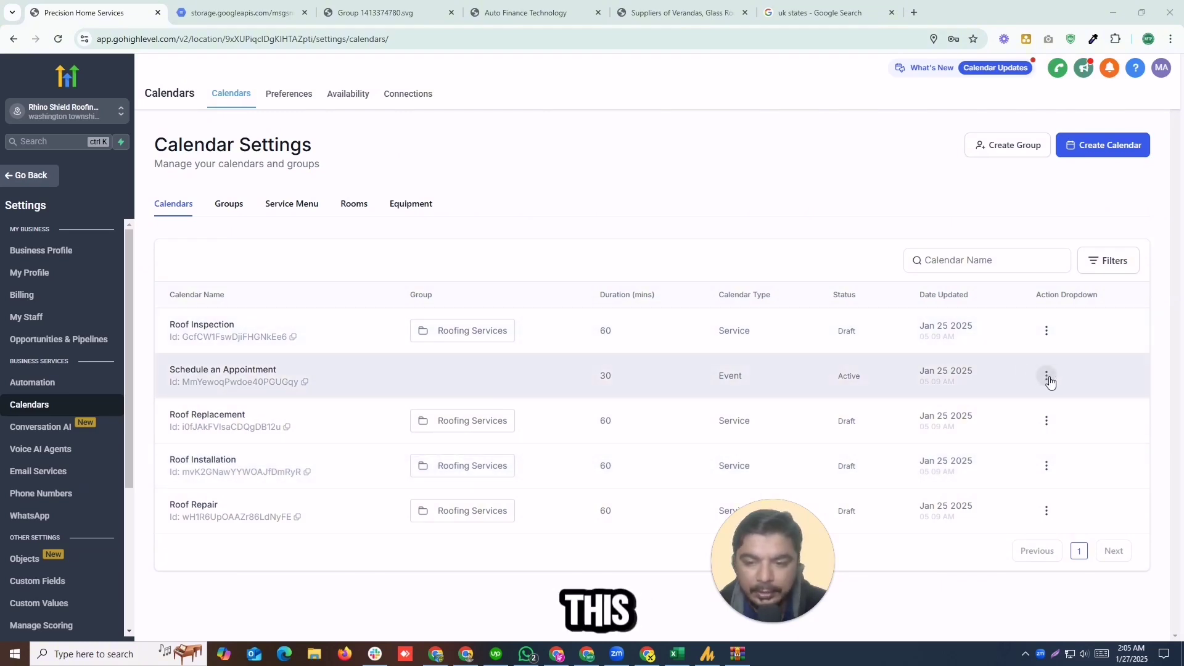
left_click(1048, 378)
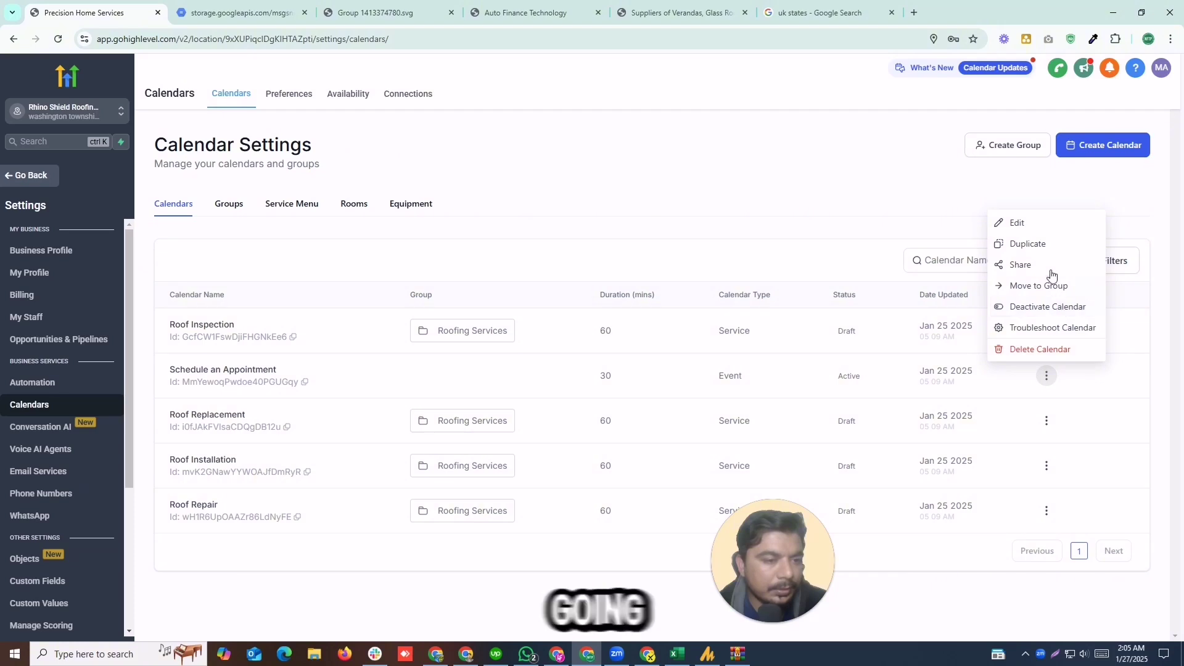
left_click(1029, 221)
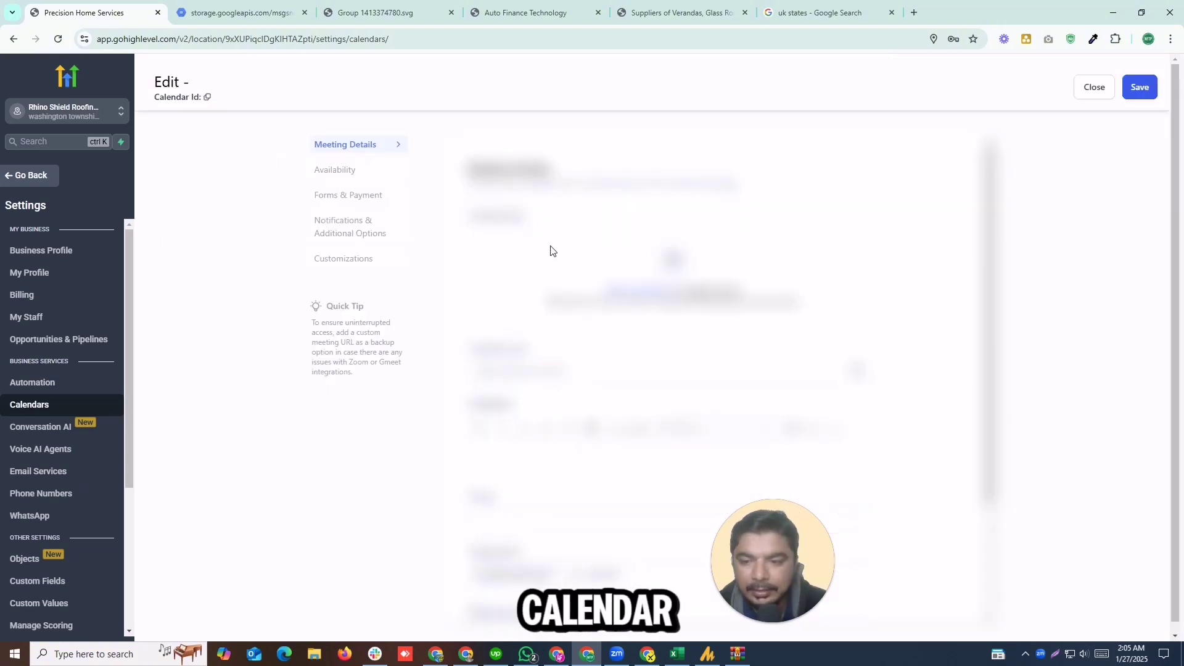
Choose For calender as the booking form in the calendar's Forms & Payment settings
double_click(356, 201)
left_click(628, 258)
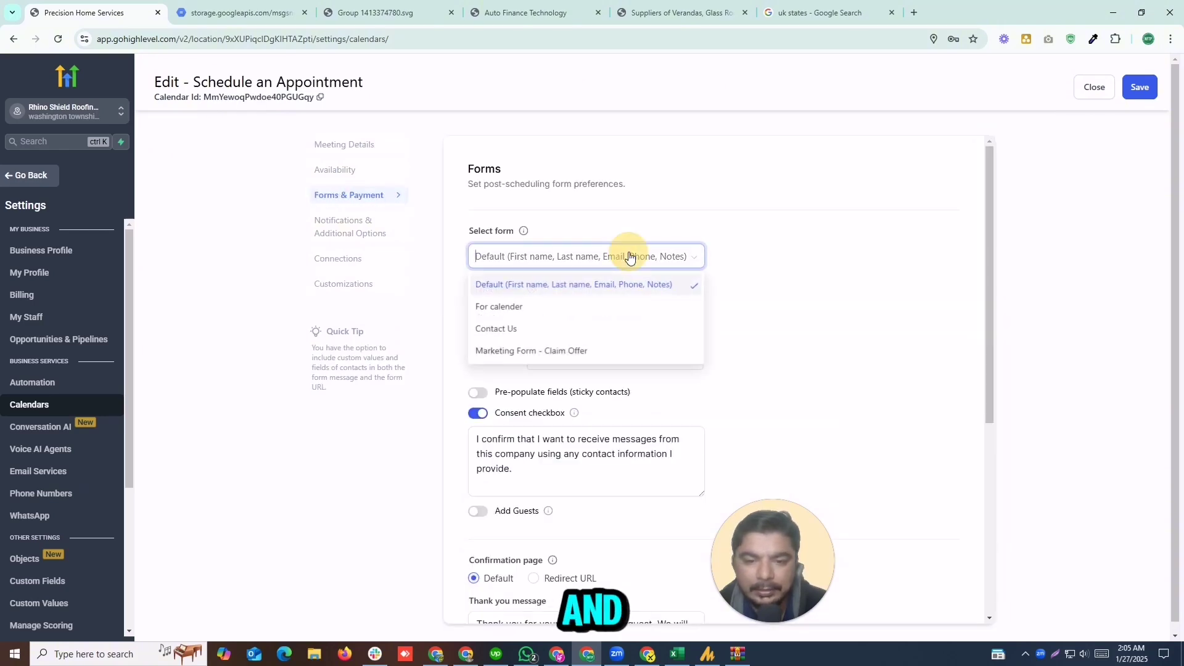
left_click(740, 315)
left_click(547, 257)
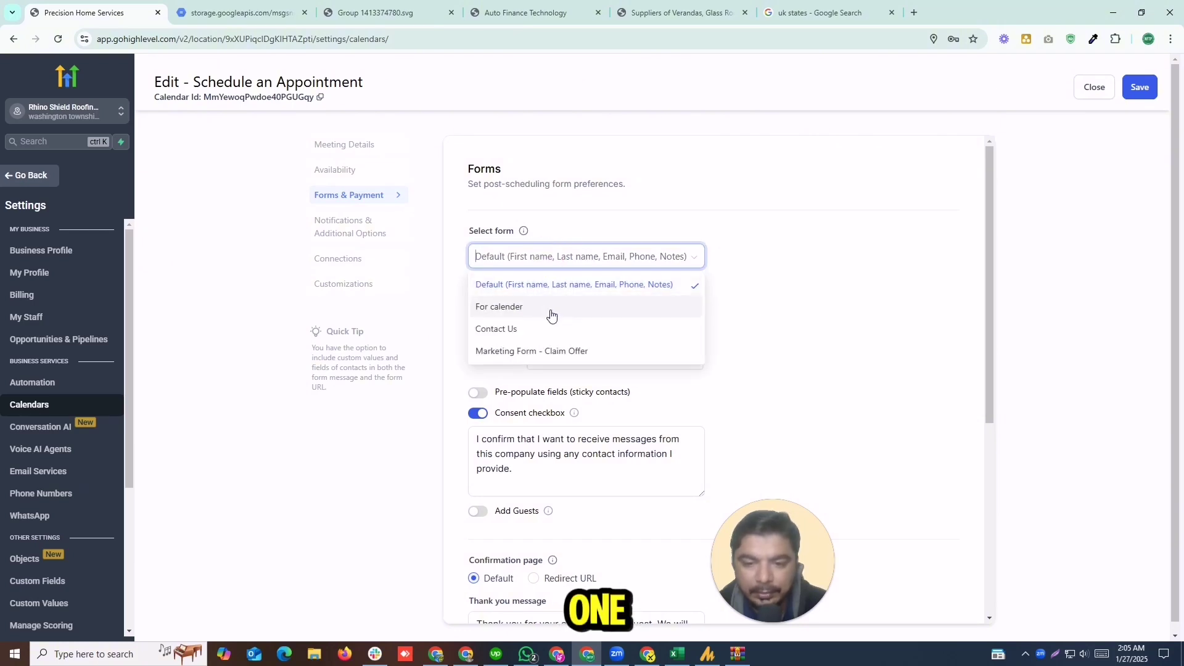
left_click(552, 312)
Try Contact Us and Marketing Form - Claim Offer as the calendar's form, and return the selection to For calender
left_click(551, 264)
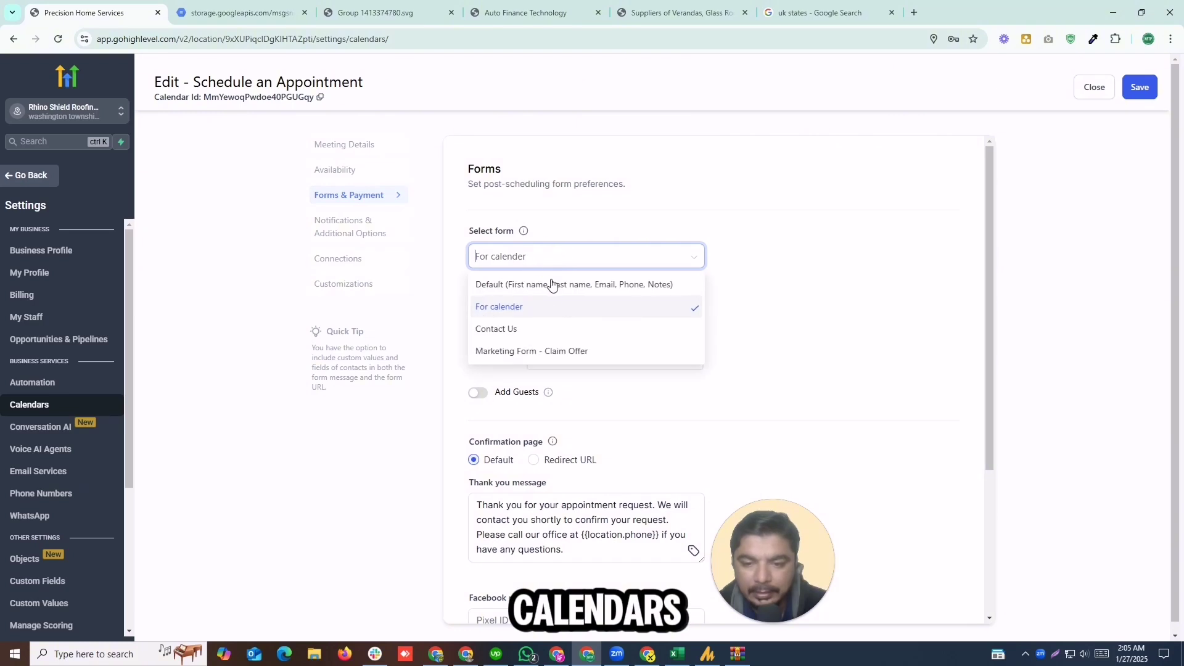
left_click(549, 335)
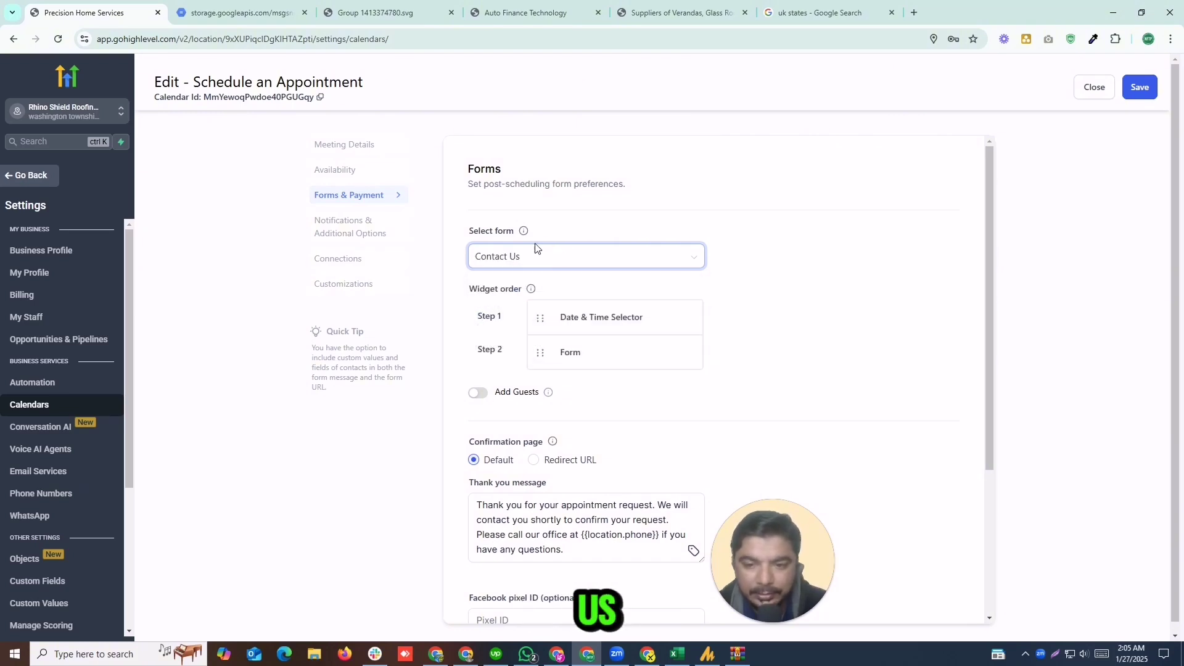
left_click(528, 252)
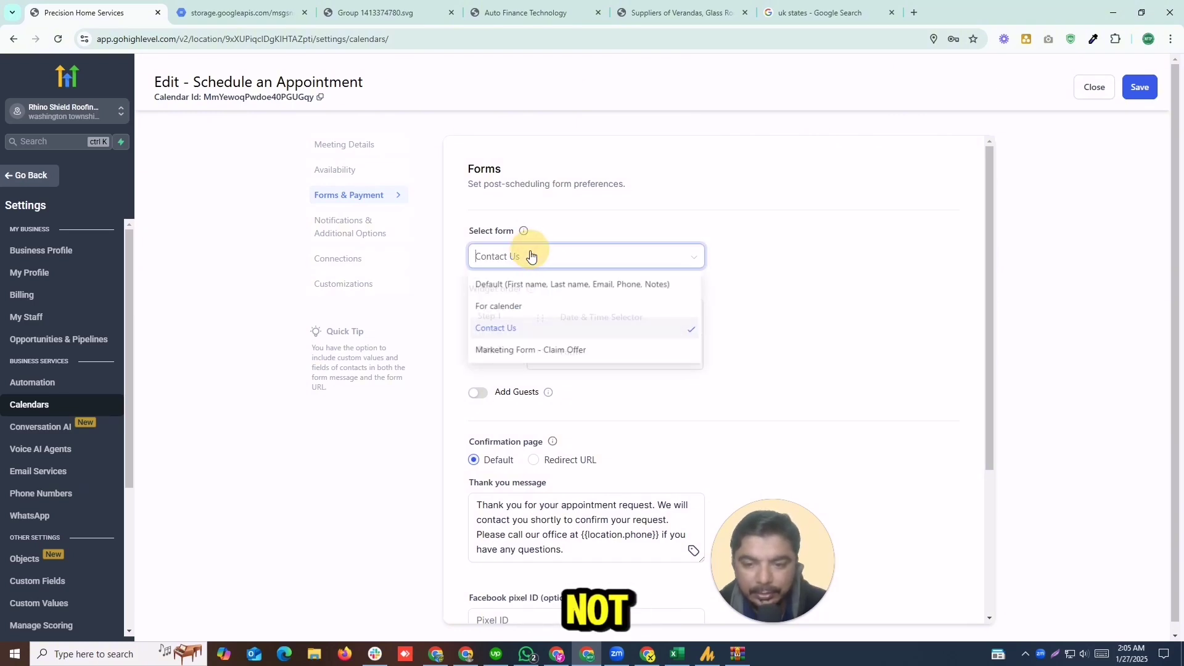
left_click(564, 353)
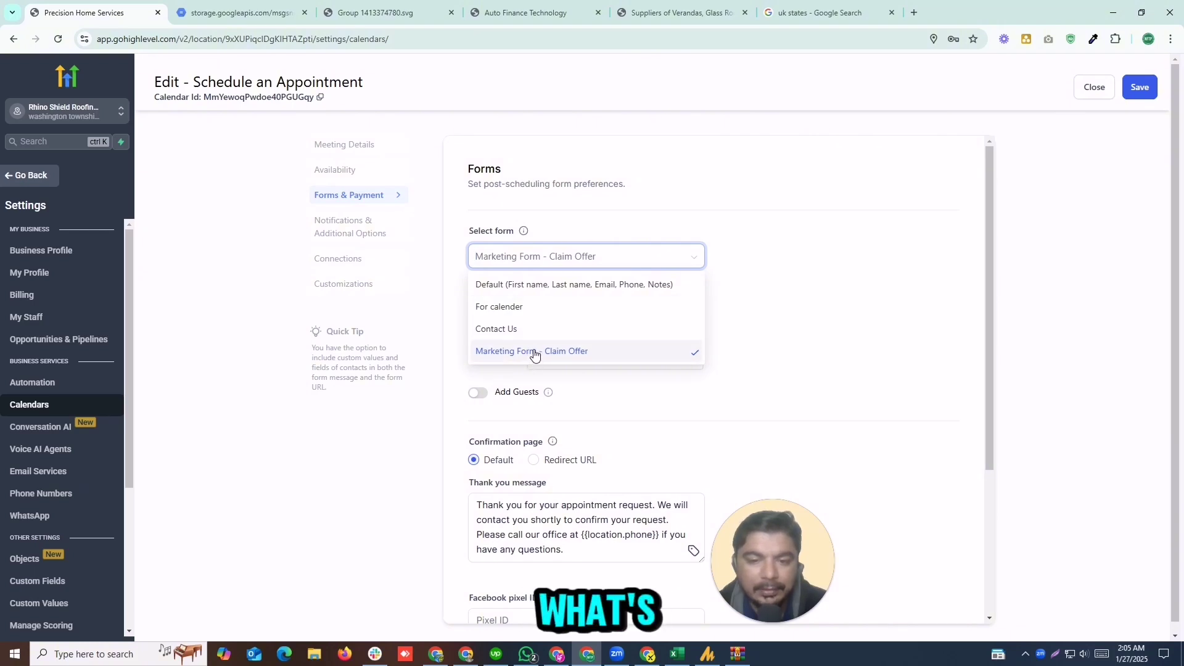
left_click(542, 311)
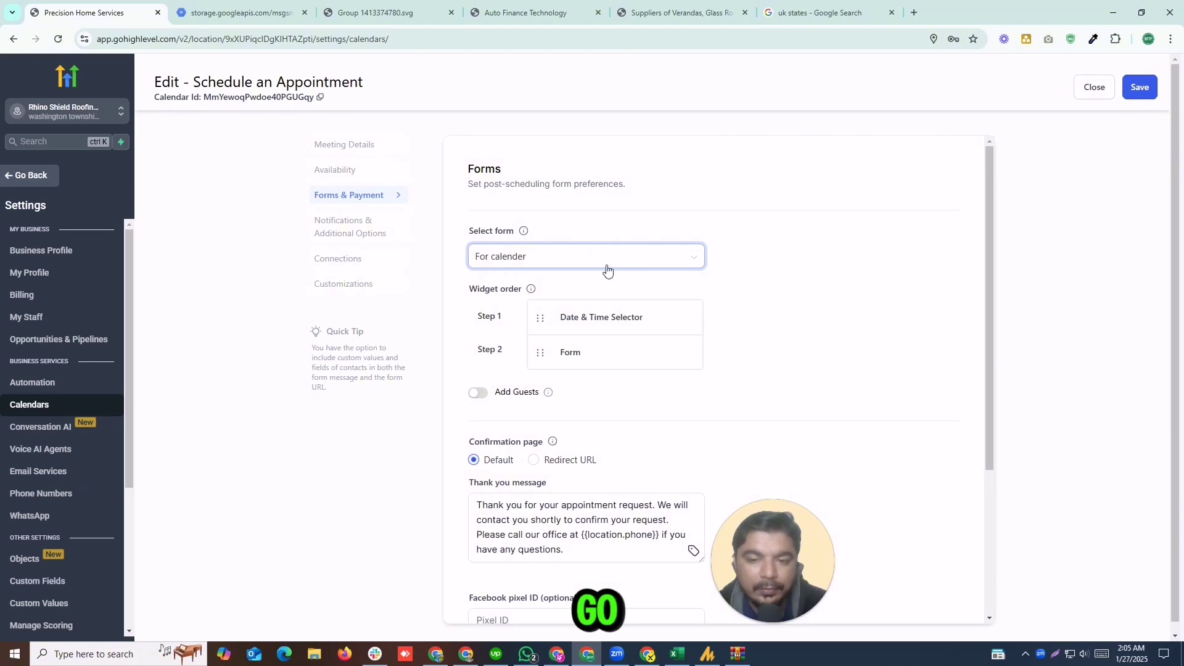
Save the Schedule an Appointment calendar's form settings
scroll(569, 397, "down", 3)
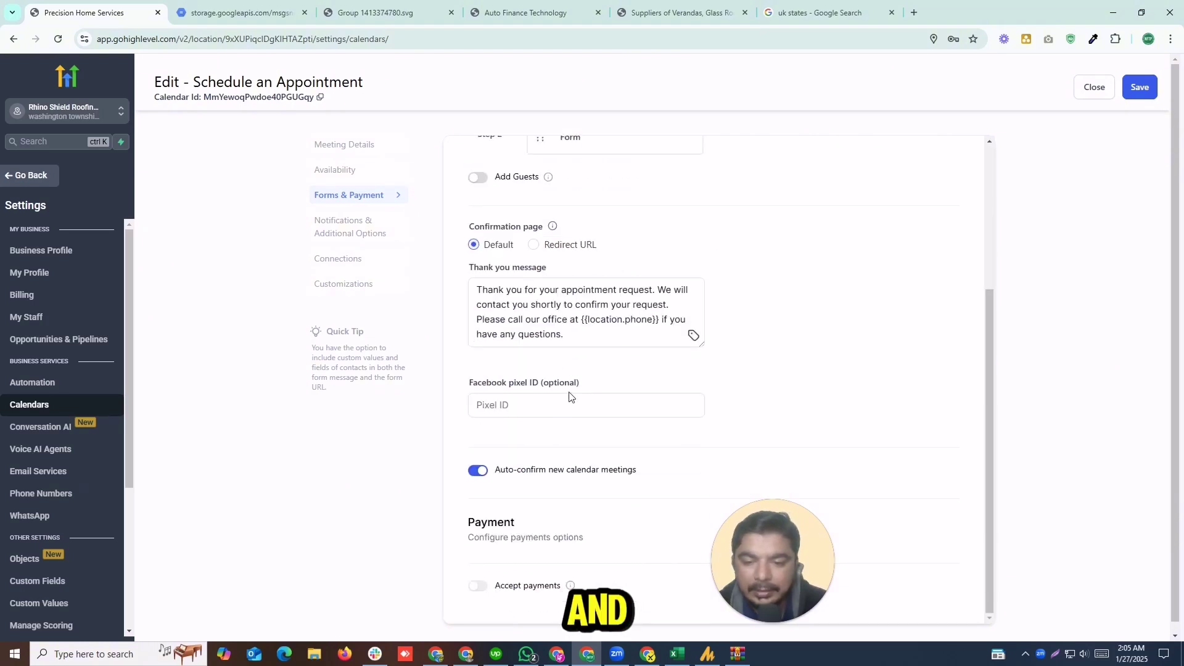
left_click(1149, 94)
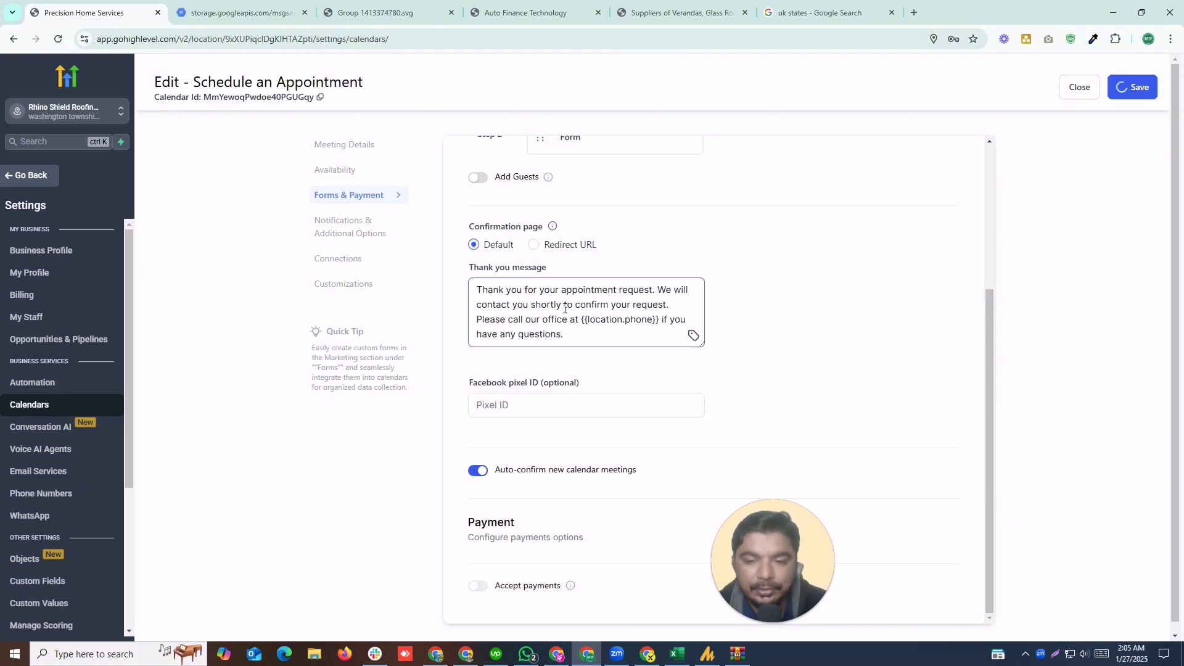
scroll(491, 264, "up", 3)
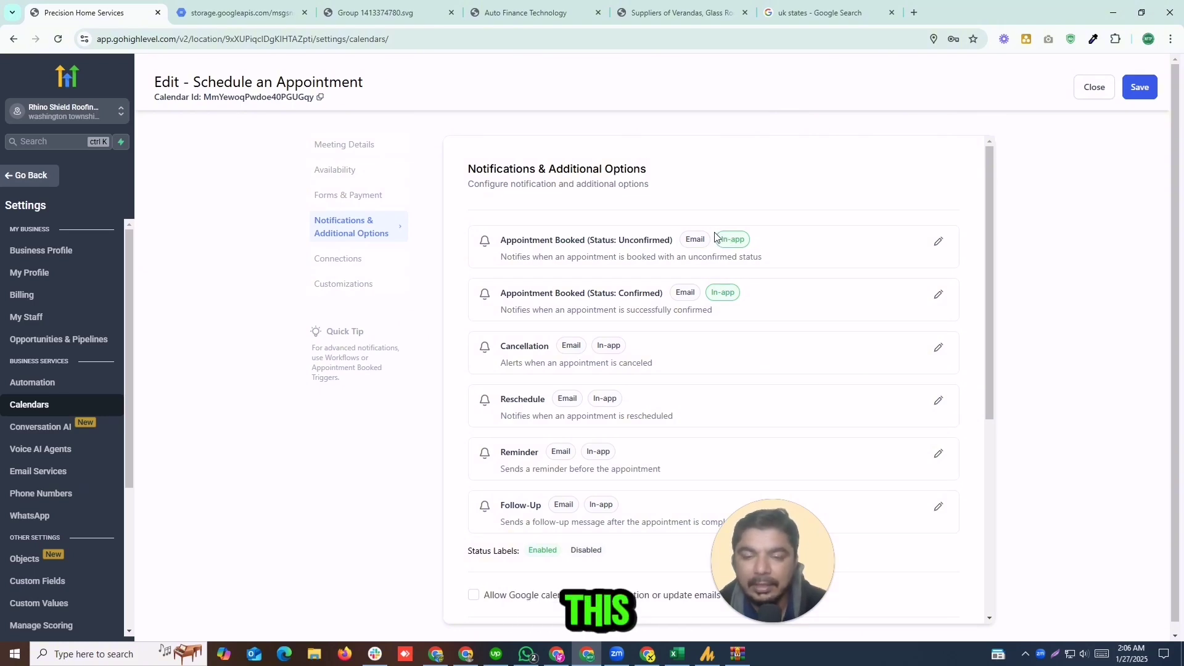
Switch to the browser tab with the UK states search and load leadsflex.com there
left_click(820, 13)
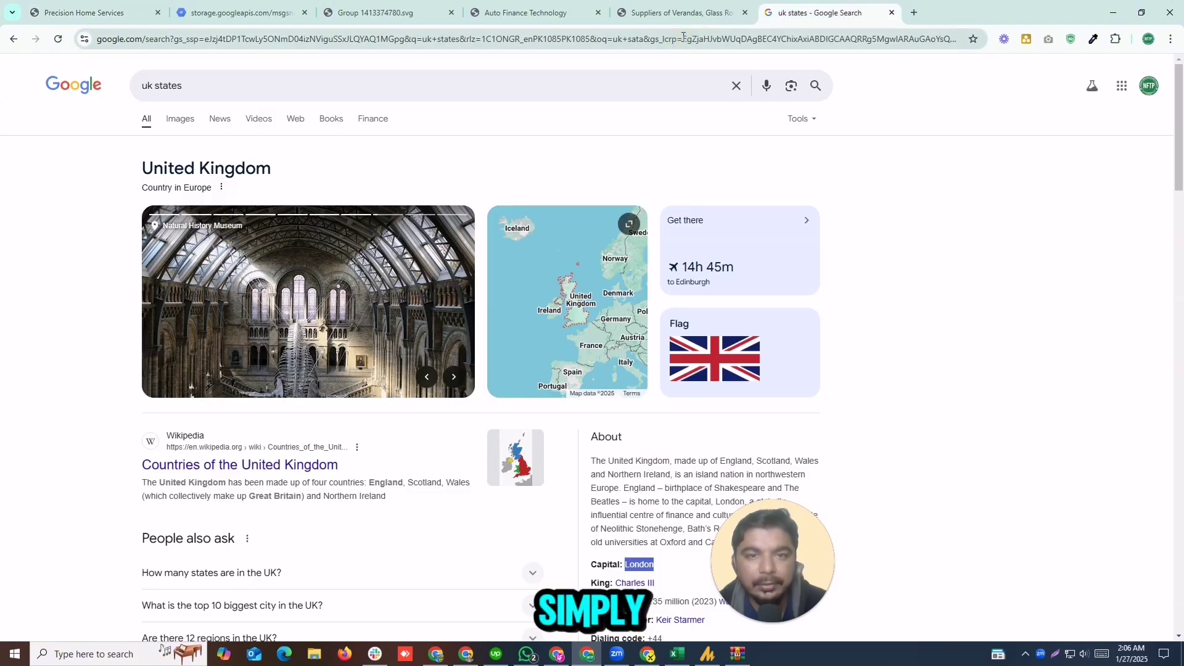
left_click(684, 37)
type("lead")
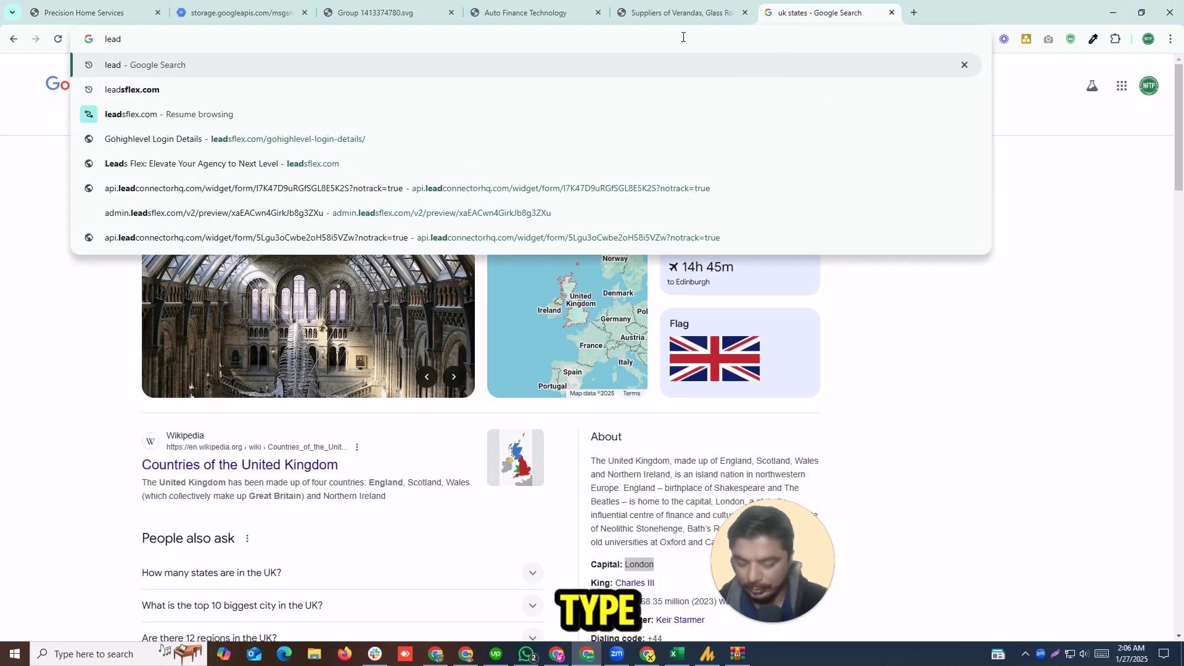
type("sflex.co")
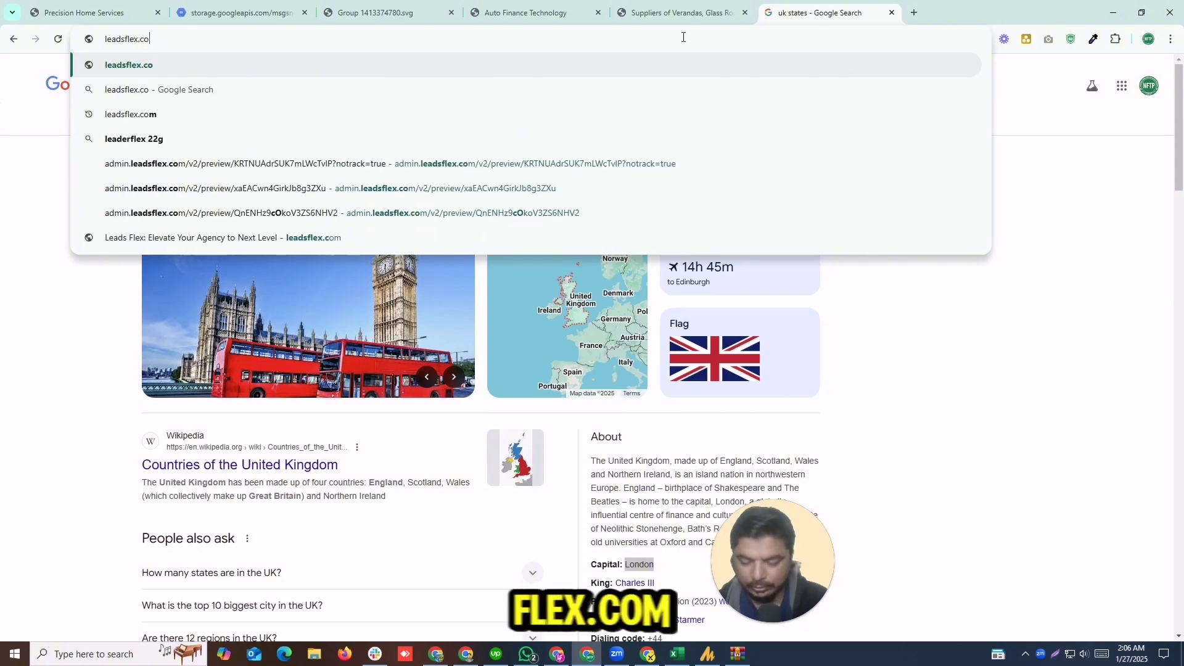
type("m")
key("Return")
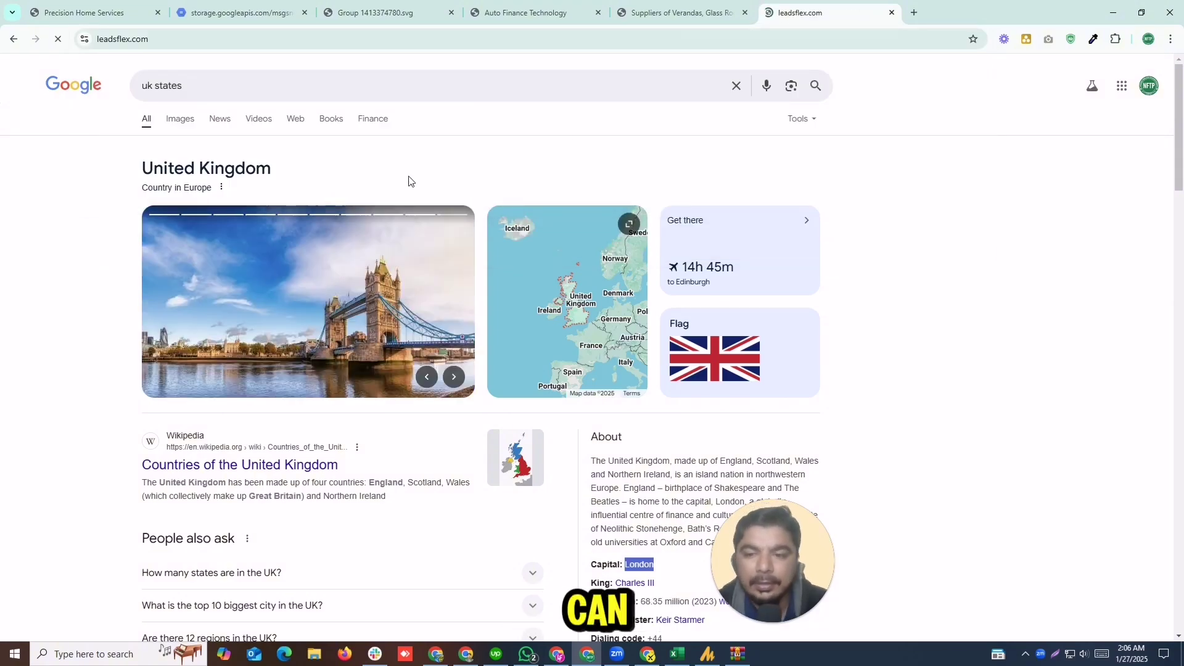